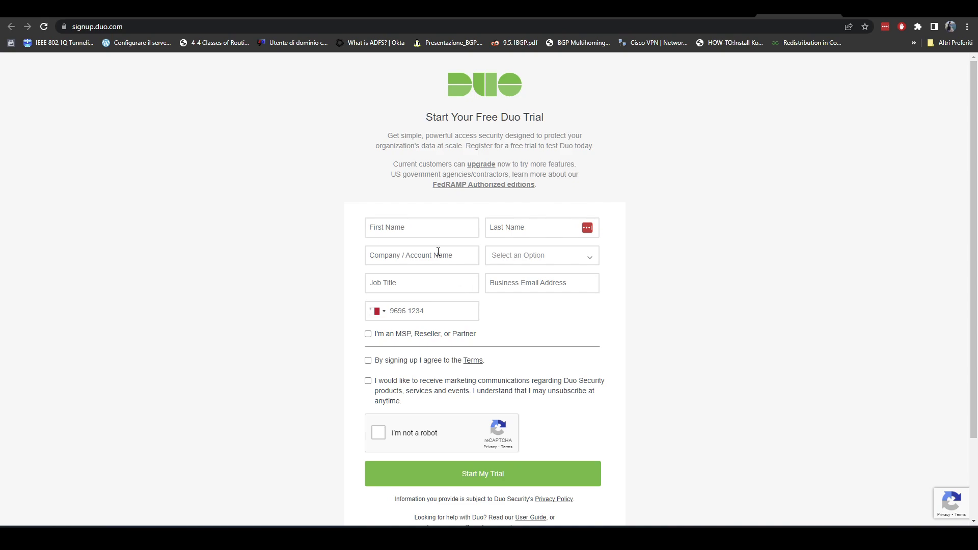
# - Fill in the first name, last name and company name, and set company size to 'Just me'
pyautogui.click(430, 232)
pyautogui.write('Valerio')
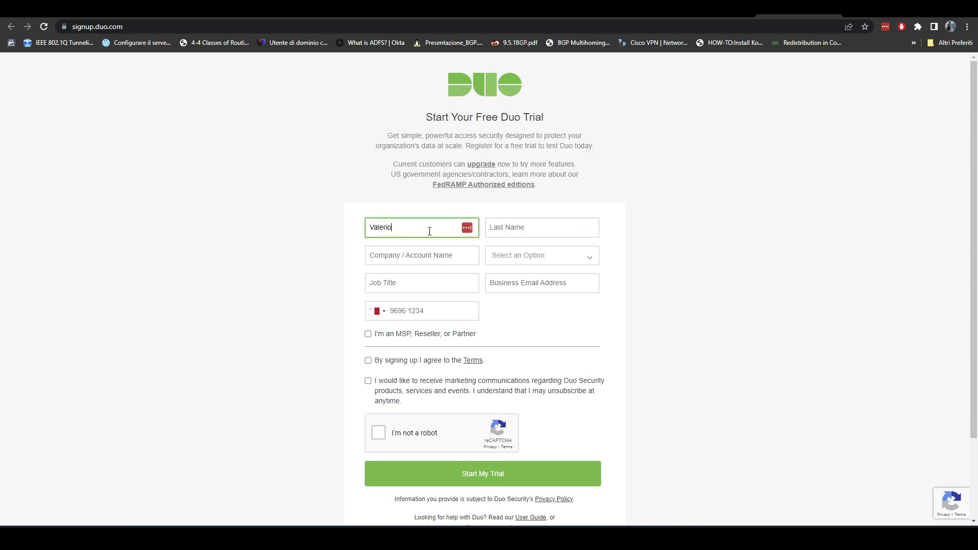
pyautogui.press('Tab')
pyautogui.write('Lollini')
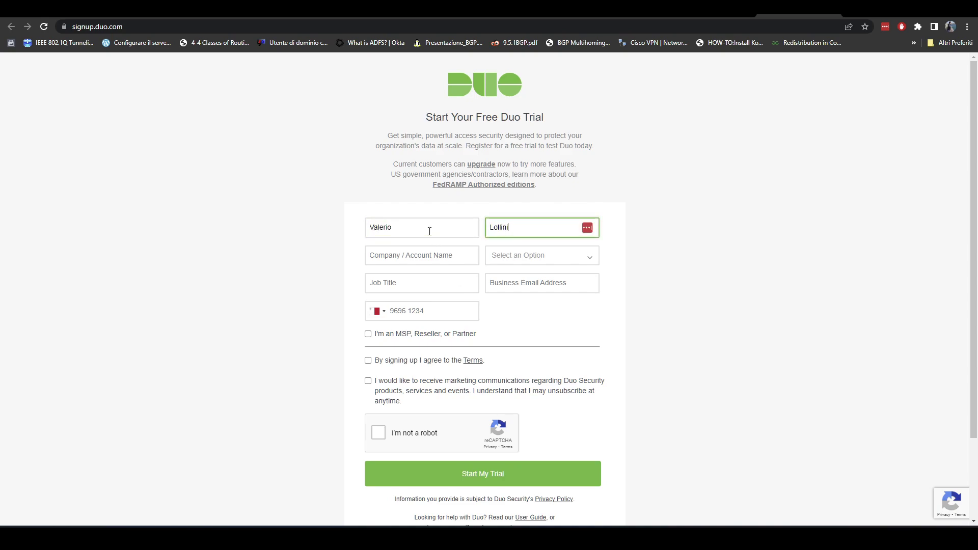
pyautogui.press('Tab')
pyautogui.write('crazynet')
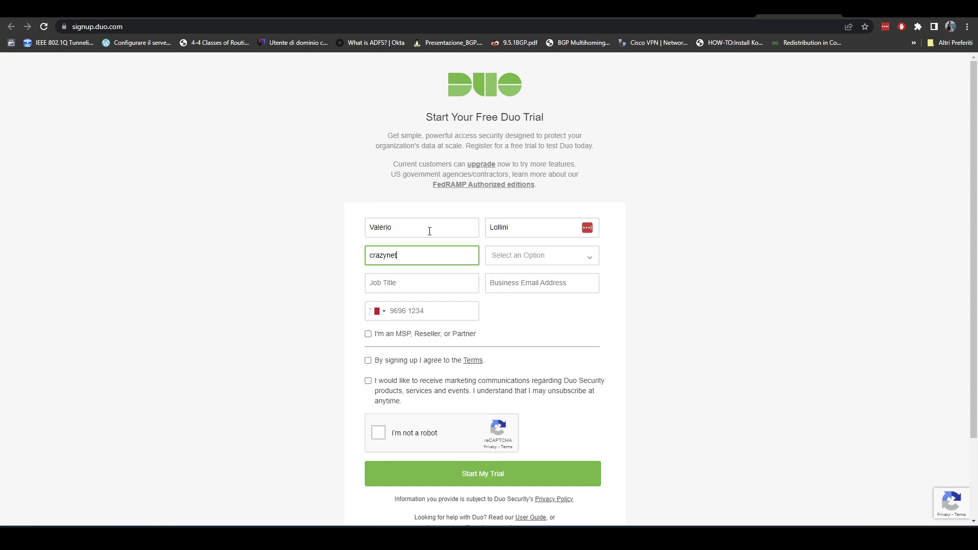
pyautogui.press('Tab')
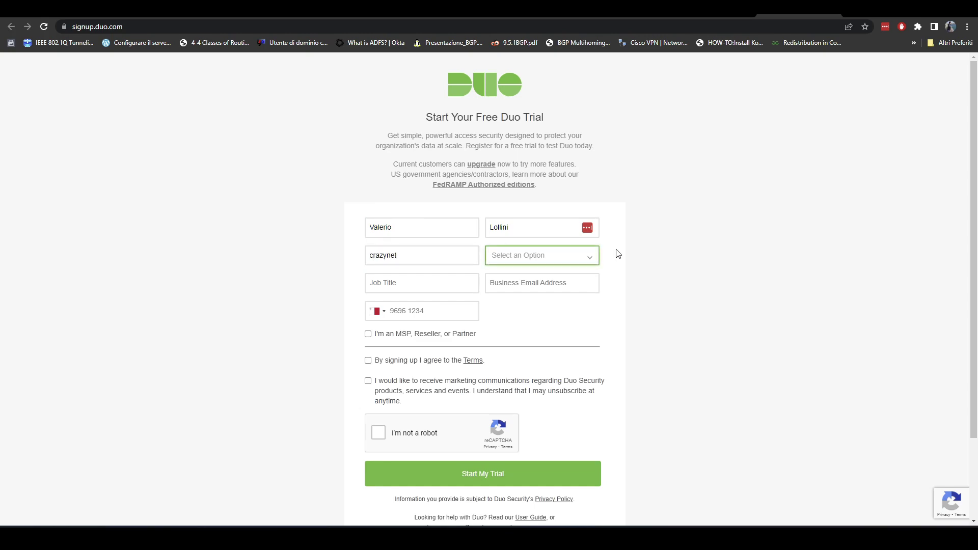
pyautogui.click(581, 260)
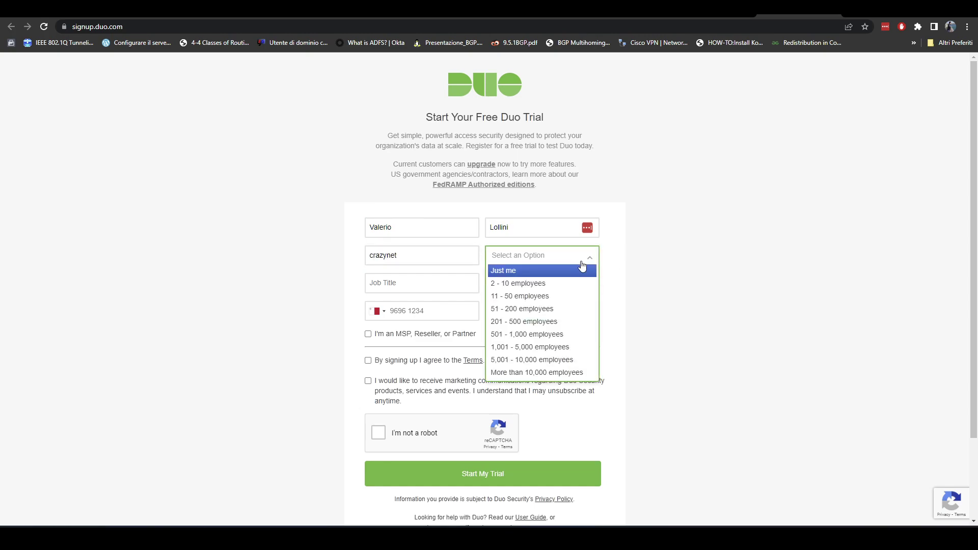
pyautogui.click(546, 272)
# - Enter job title 'Netword Engineer', paste the business e-mail, and fill in the phone number
pyautogui.click(426, 289)
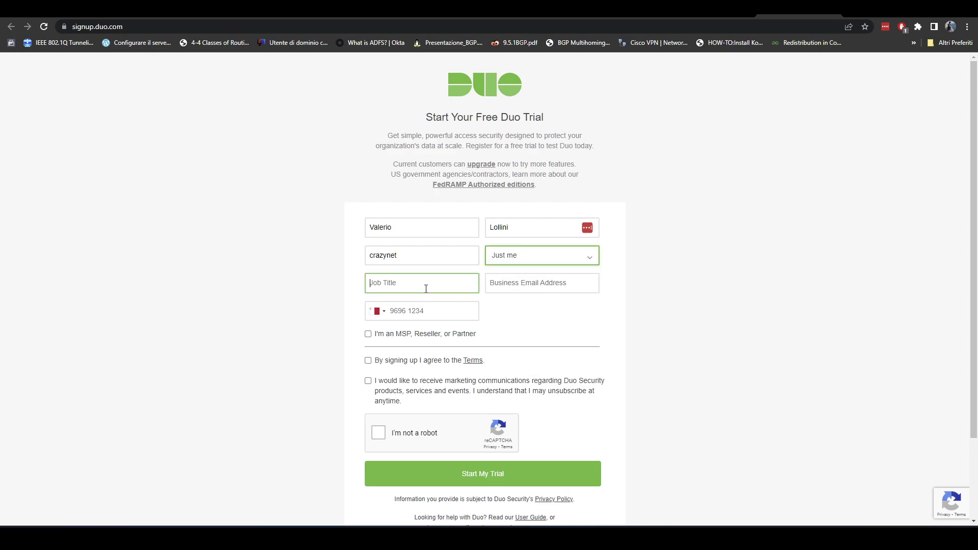
pyautogui.write('Net')
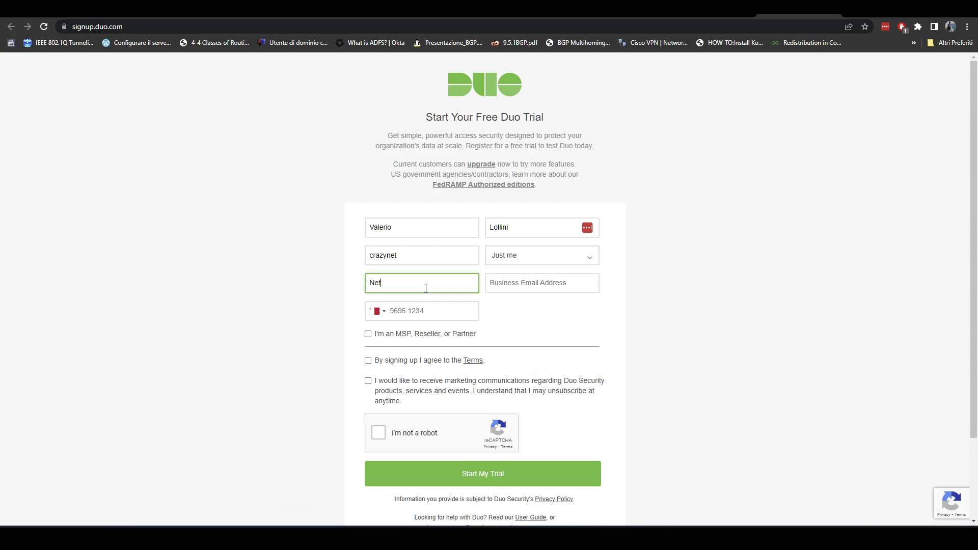
pyautogui.write('word Engineer')
pyautogui.press('Tab')
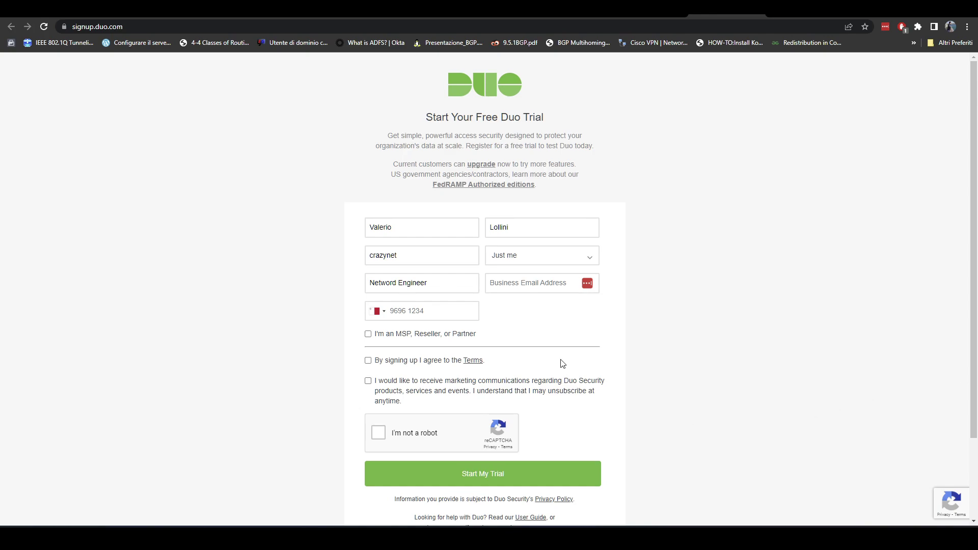
pyautogui.click(547, 284)
pyautogui.hotkey('ctrl', 'v')
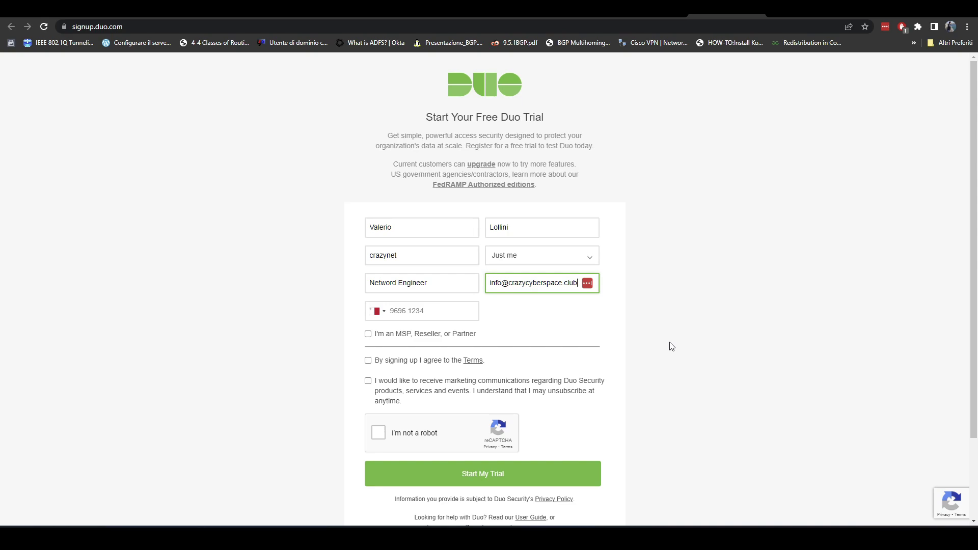
pyautogui.click(445, 314)
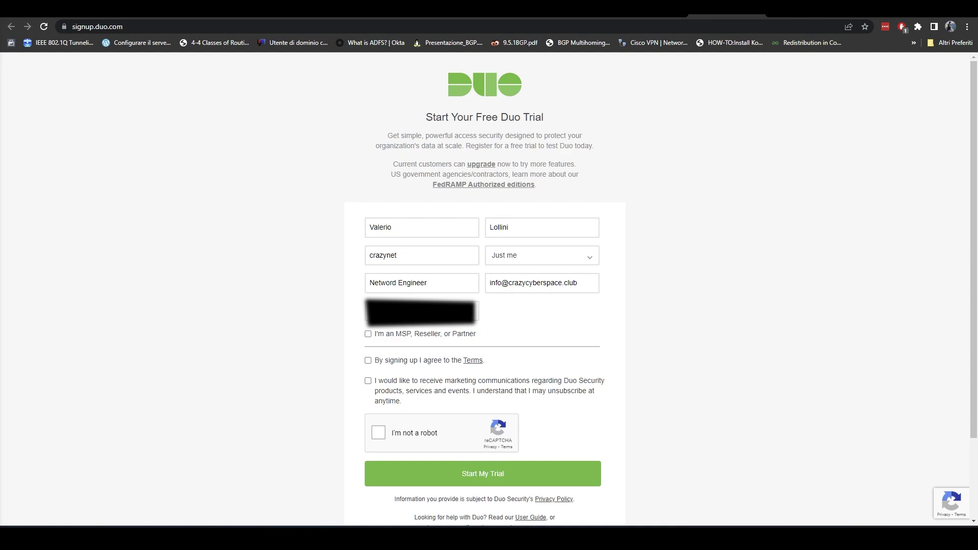
pyautogui.click(706, 339)
# - Accept the sign-up terms, pass the 'I'm not a robot' check, and submit Start My Trial
pyautogui.scroll(-1, 499, 346)
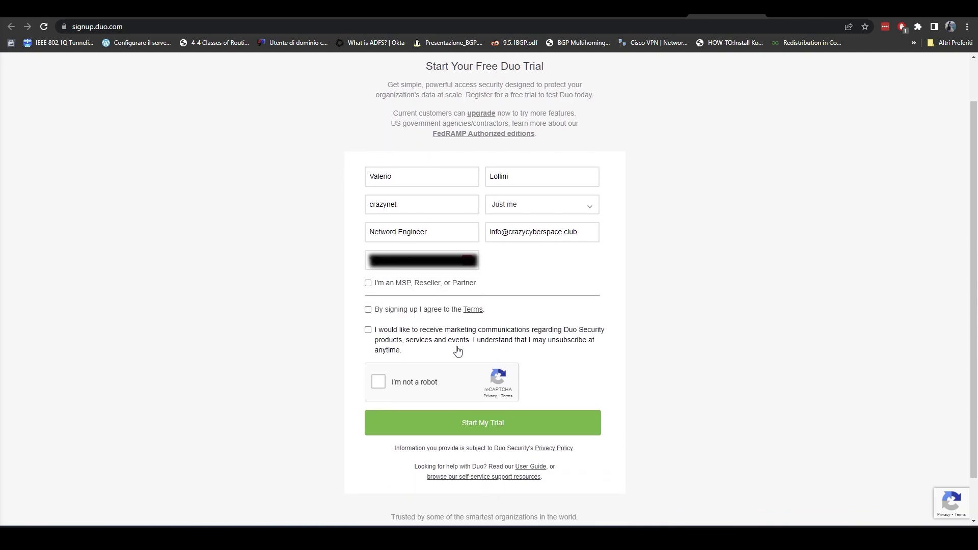
pyautogui.click(368, 310)
pyautogui.click(381, 383)
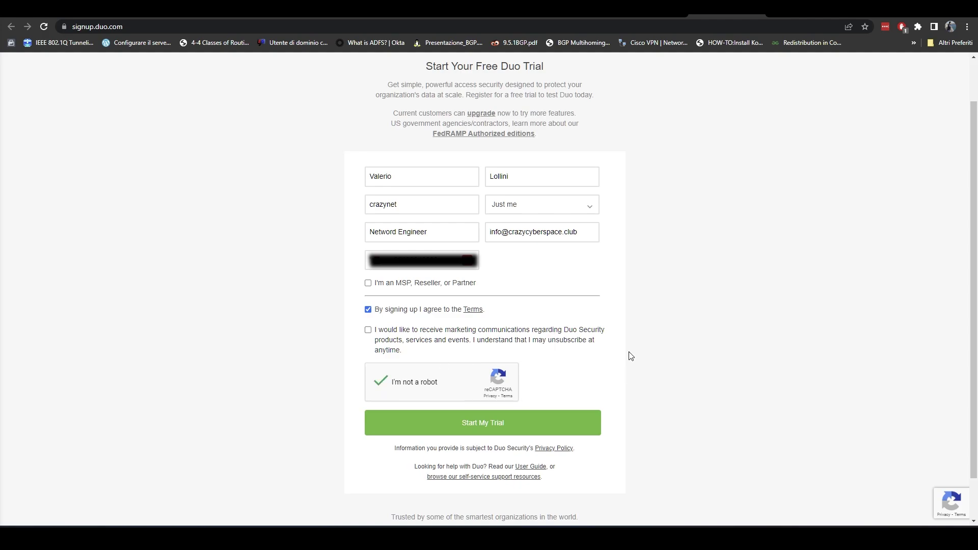
pyautogui.click(516, 426)
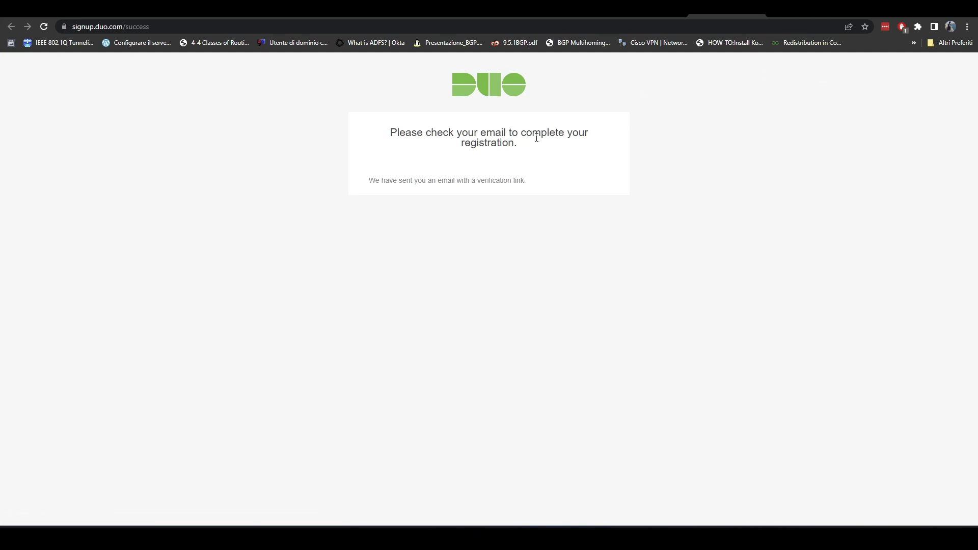
# - Open the Duo Security welcome e-mail in Outlook and follow its Verify Your Email link
pyautogui.click(788, 16)
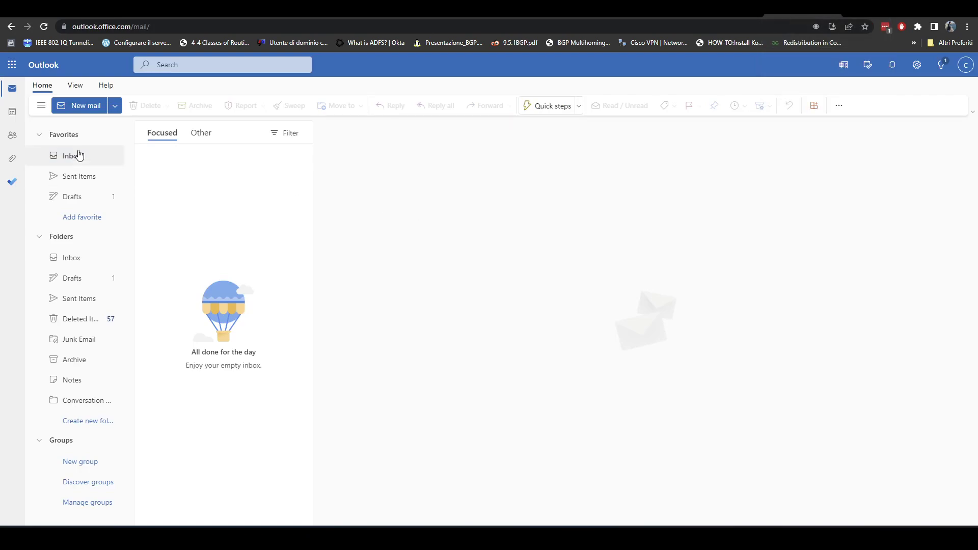
pyautogui.click(203, 170)
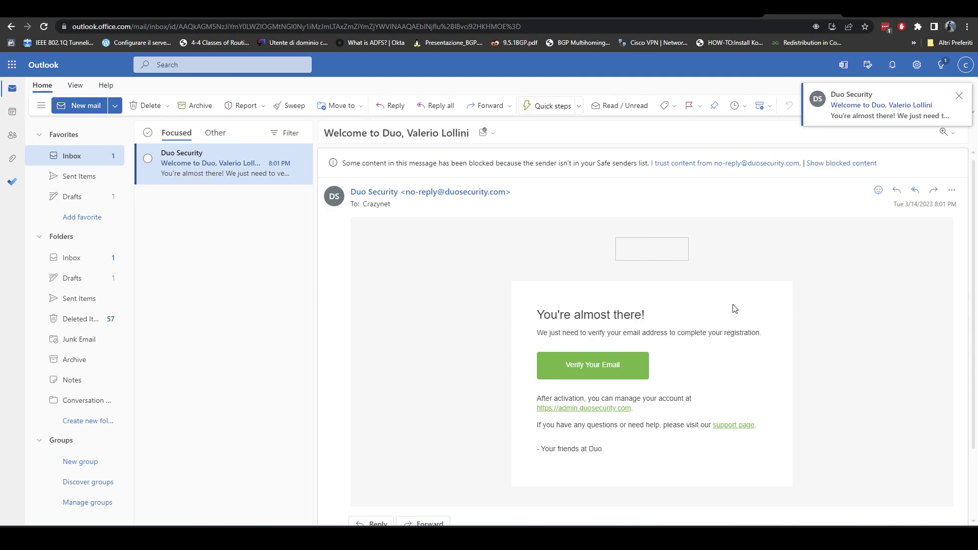
pyautogui.click(594, 364)
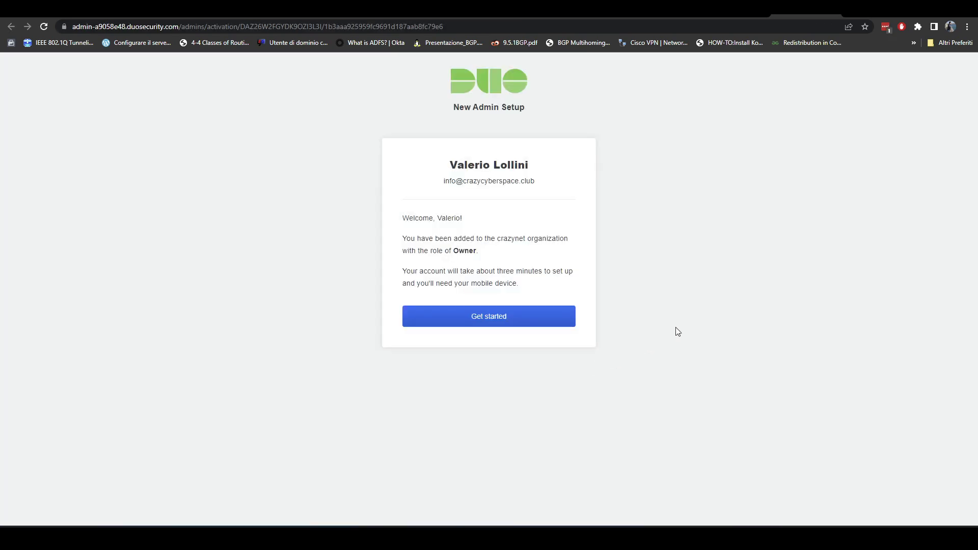
# - Start the new admin setup, enter and confirm the suggested strong password, and continue
pyautogui.click(481, 321)
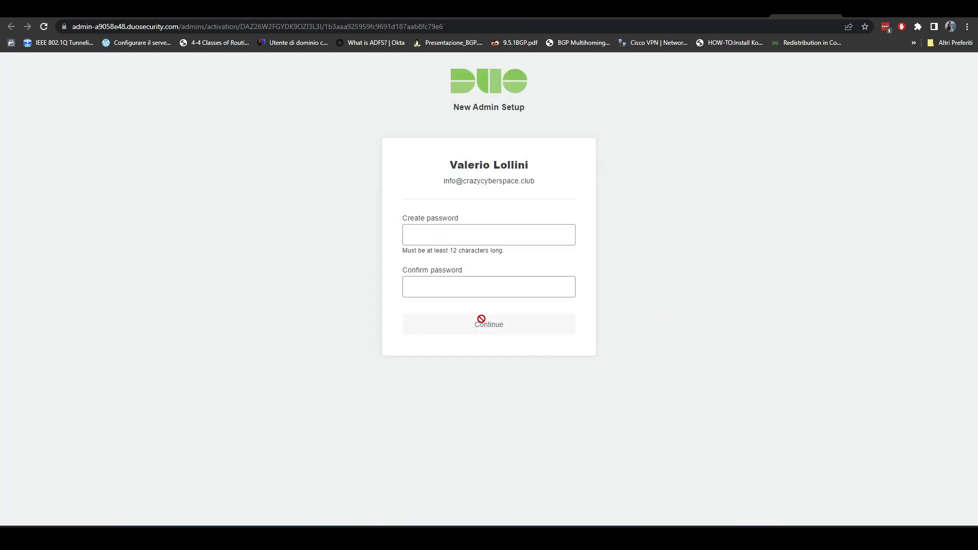
pyautogui.click(472, 236)
pyautogui.click(724, 201)
pyautogui.click(472, 235)
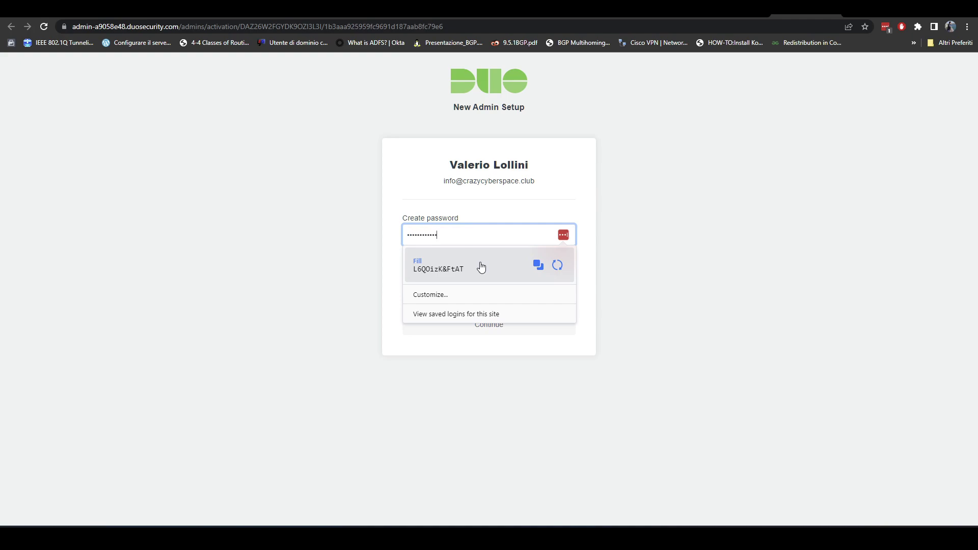
pyautogui.click(481, 267)
pyautogui.write('•')
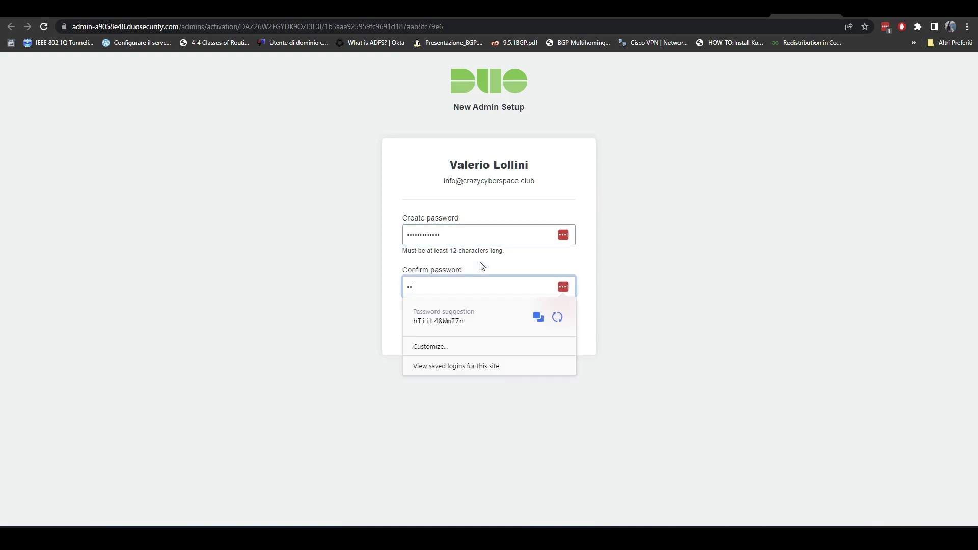
pyautogui.write('•••••')
pyautogui.click(600, 254)
pyautogui.click(491, 334)
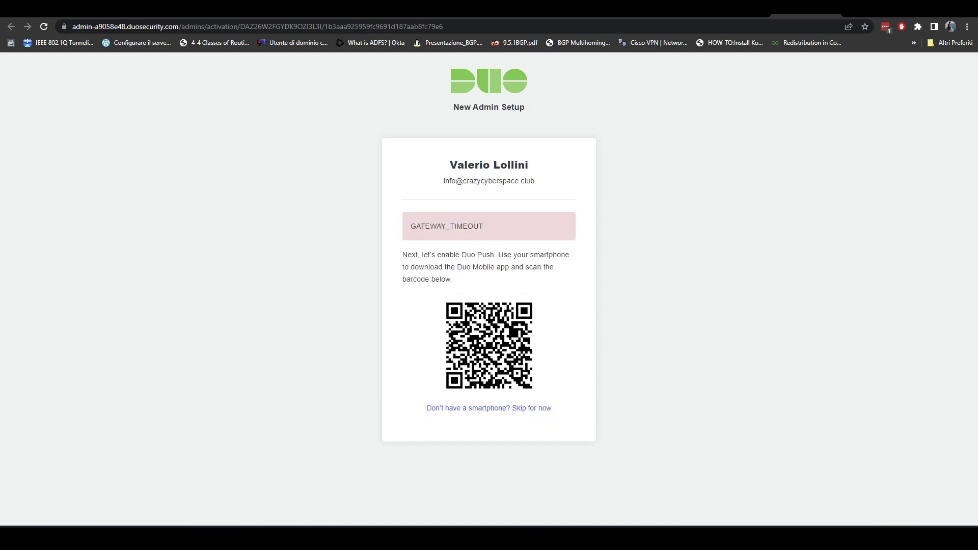
# - Drag the phone mirror window beside the Duo setup page
pyautogui.moveTo(726, 64); pyautogui.dragTo(701, 30)
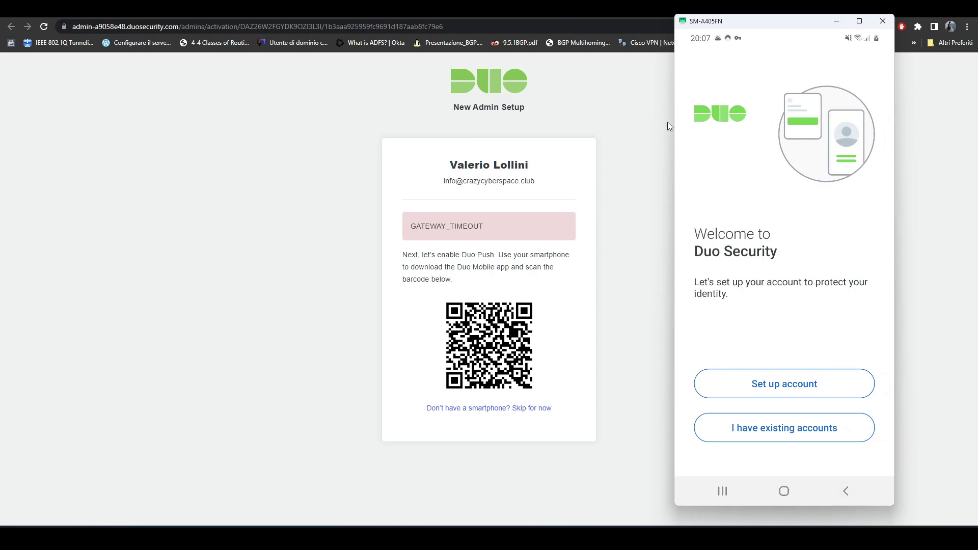
# - Link the admin account in Duo Mobile by QR code, skip the practice push, and postpone account backups
pyautogui.click(826, 385)
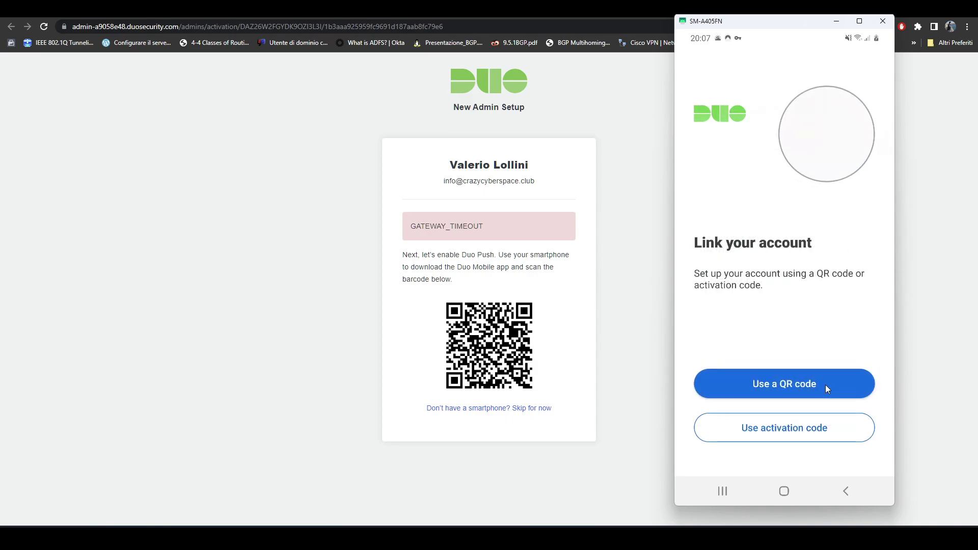
pyautogui.click(825, 386)
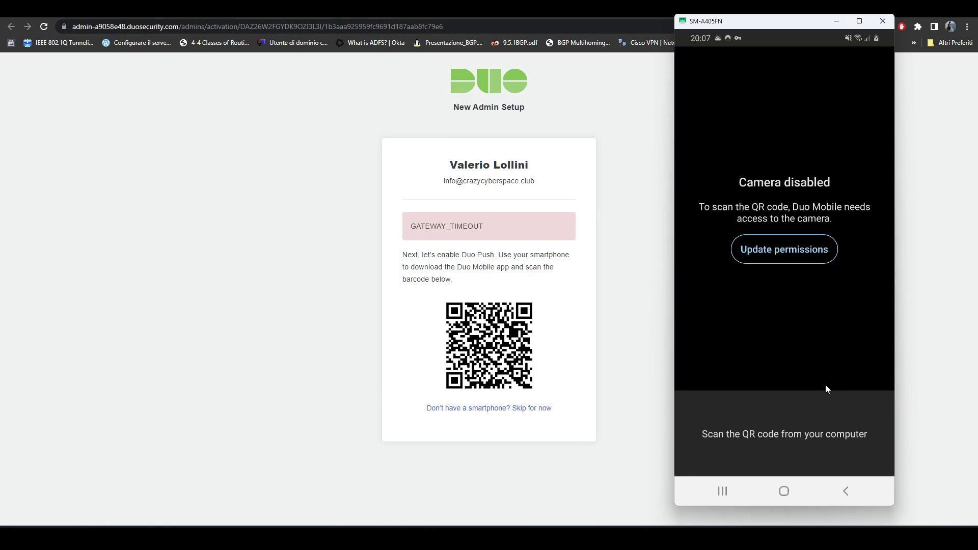
pyautogui.click(806, 414)
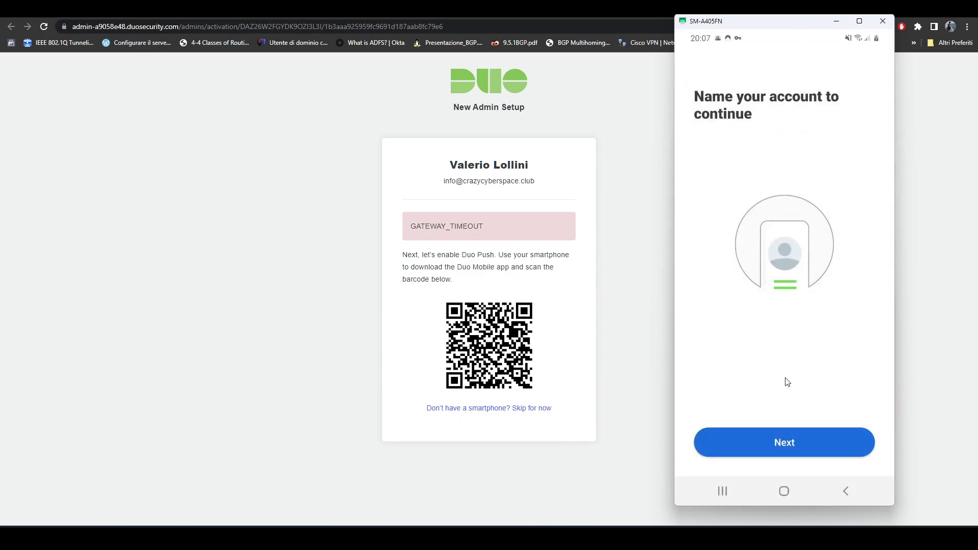
pyautogui.click(789, 442)
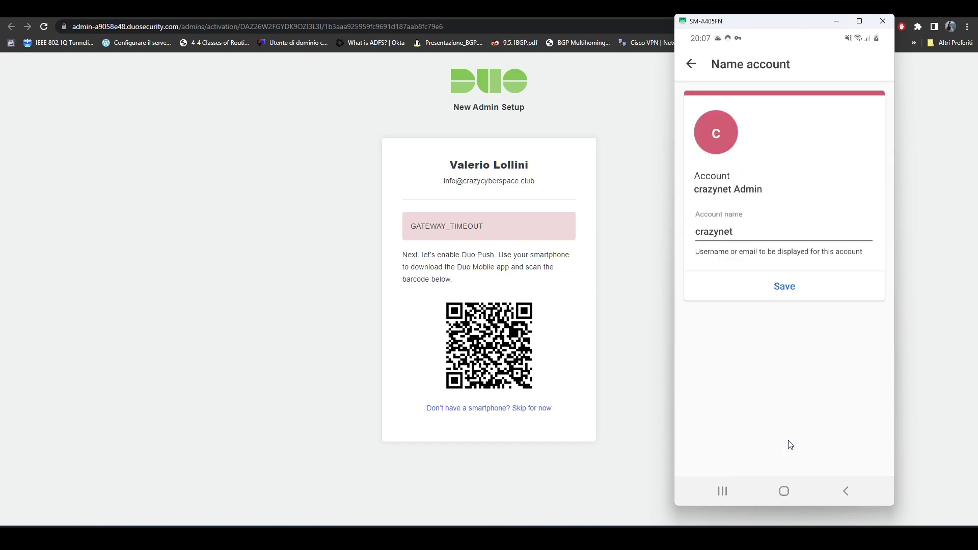
pyautogui.click(798, 289)
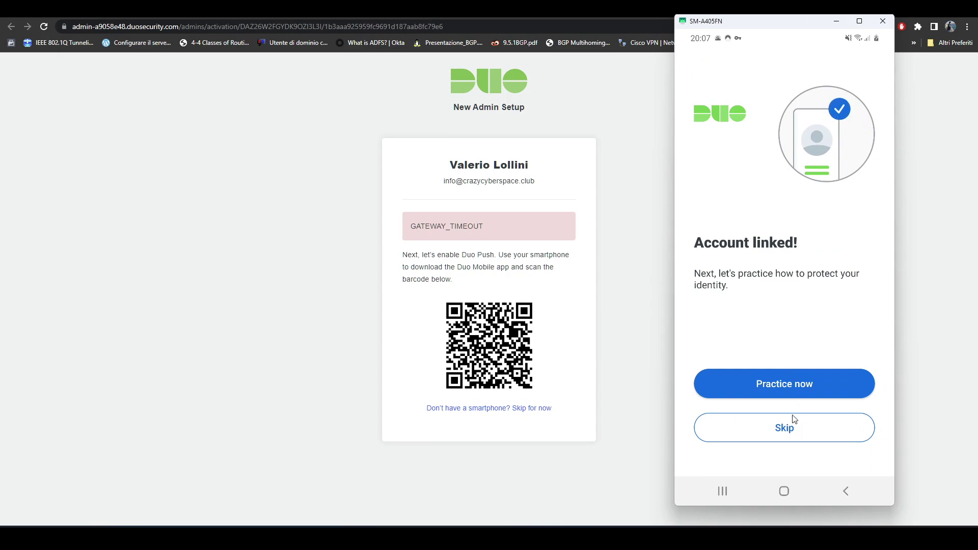
pyautogui.click(783, 429)
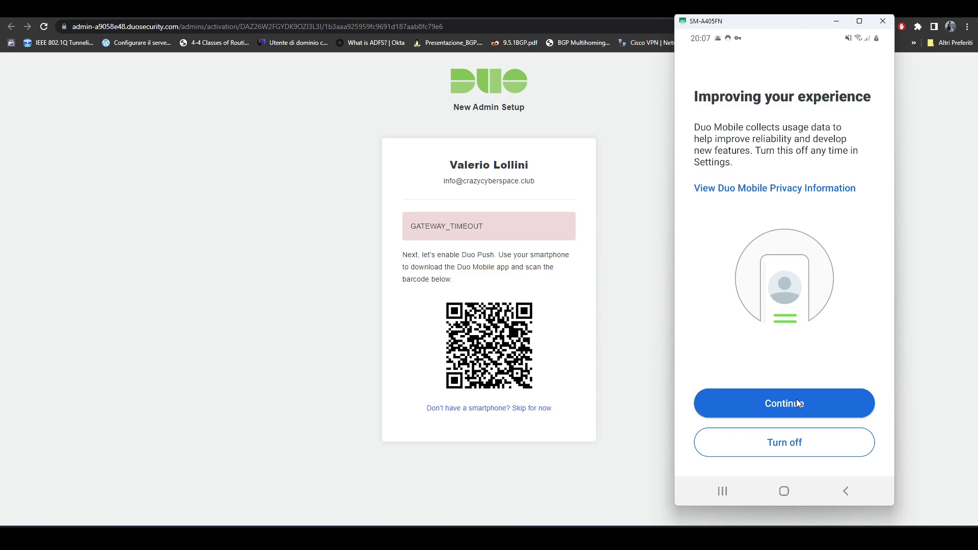
pyautogui.click(797, 402)
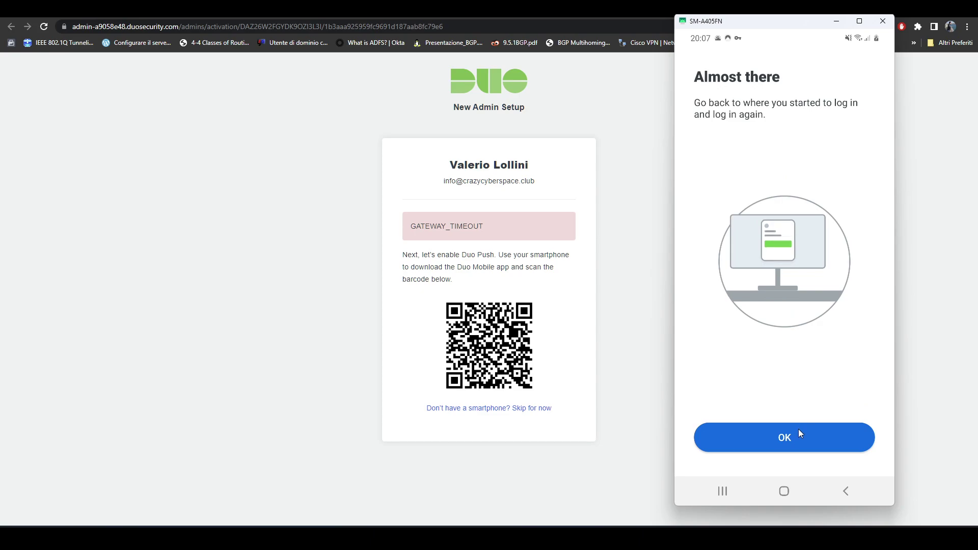
pyautogui.click(794, 432)
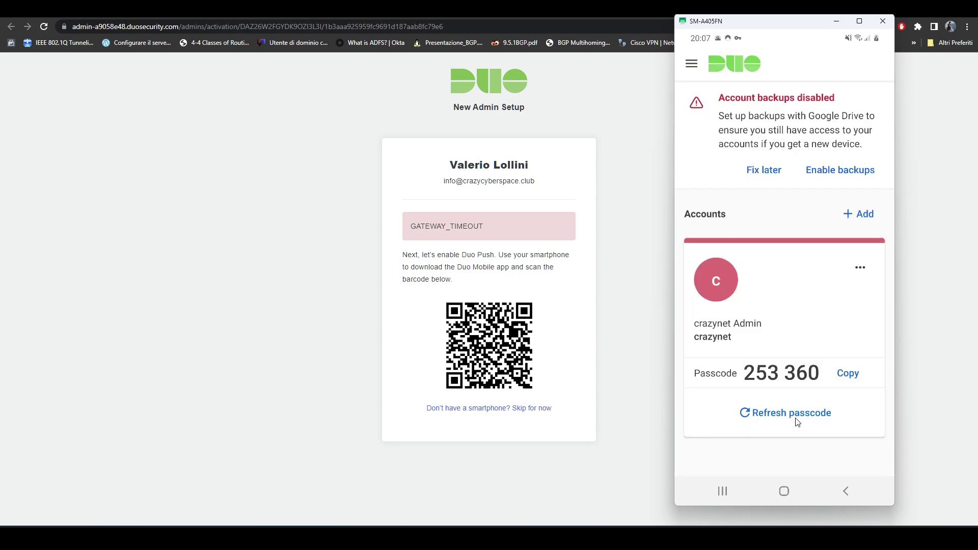
pyautogui.click(771, 171)
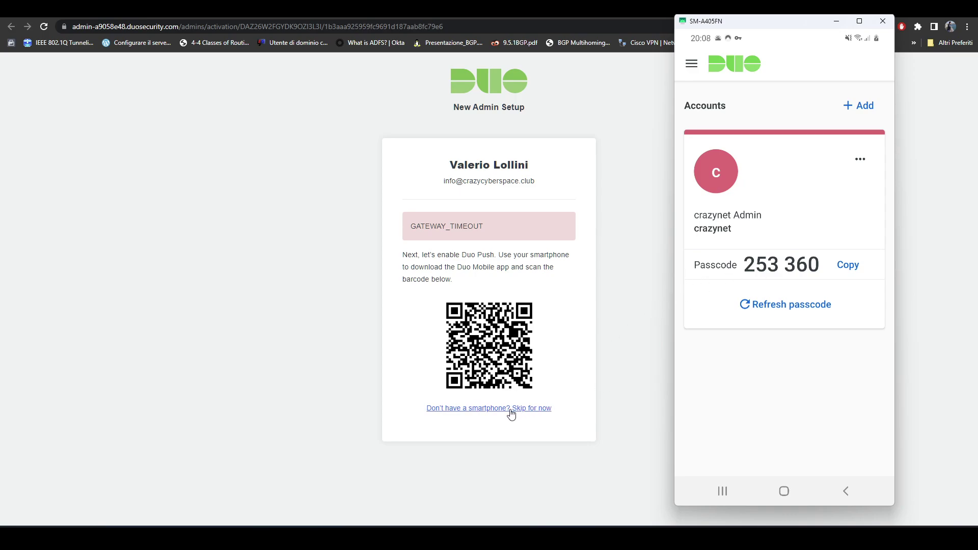
# - Copy a fresh Duo Mobile passcode, reload setup, keep the backup phone number, and continue to login
pyautogui.click(790, 310)
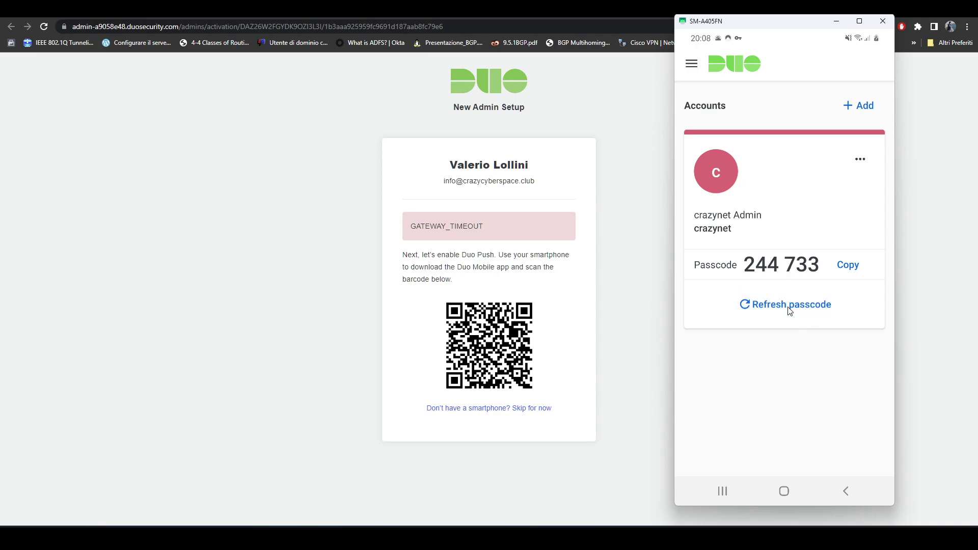
pyautogui.click(855, 268)
pyautogui.click(632, 266)
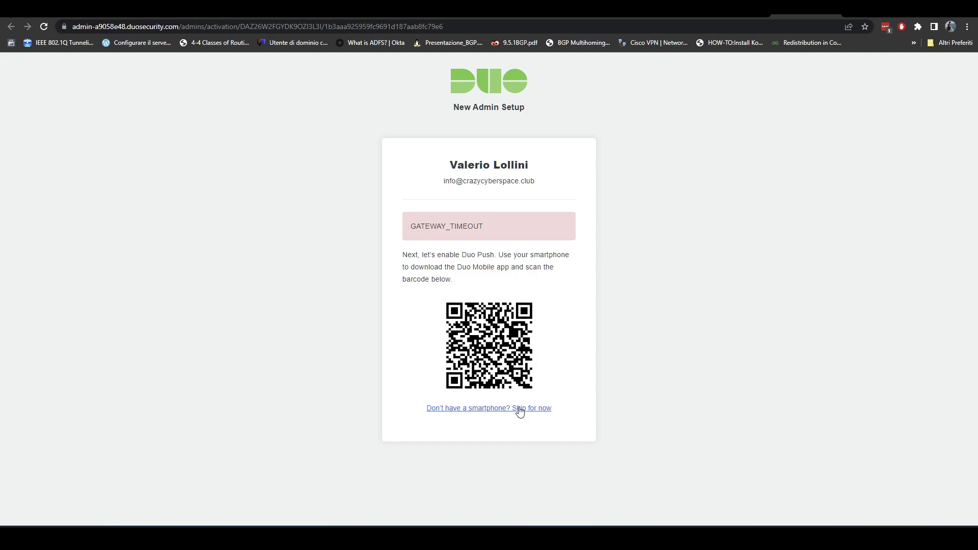
pyautogui.click(44, 26)
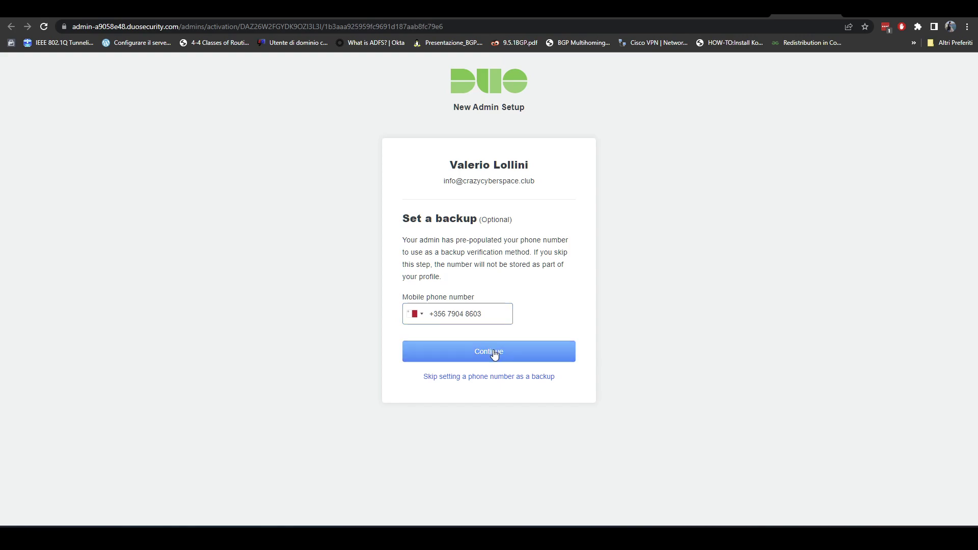
pyautogui.click(499, 351)
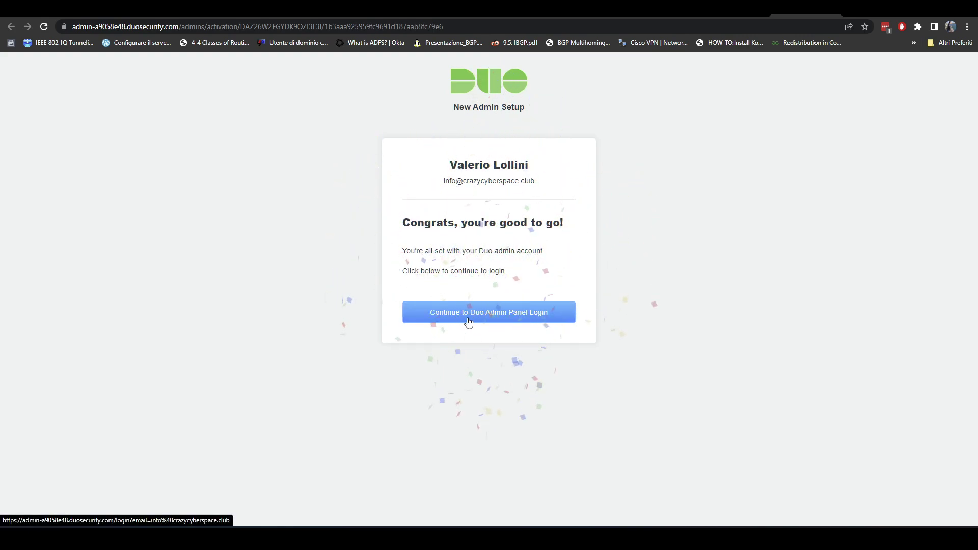
pyautogui.click(488, 320)
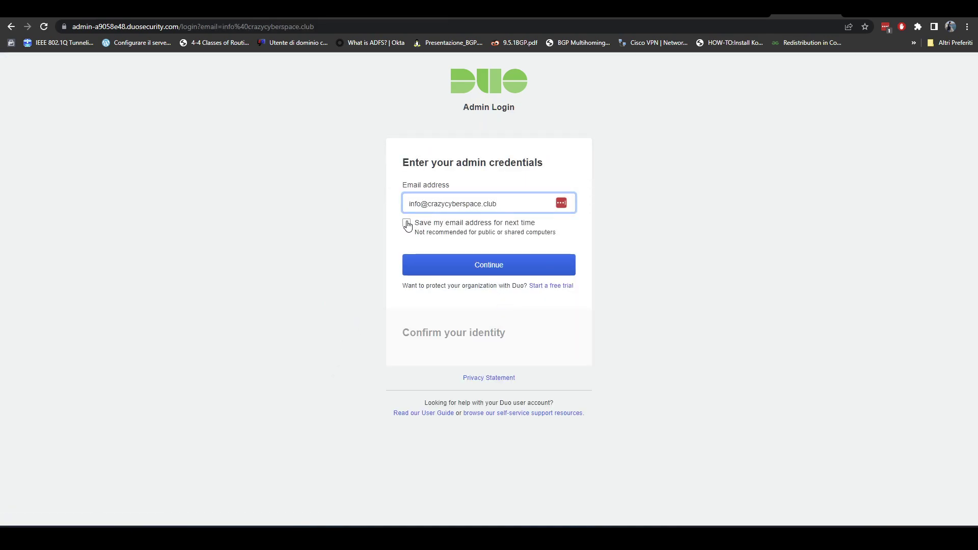
# - Tick Save my email and log in to the Admin Panel with the account password
pyautogui.click(406, 223)
pyautogui.click(478, 268)
pyautogui.click(459, 235)
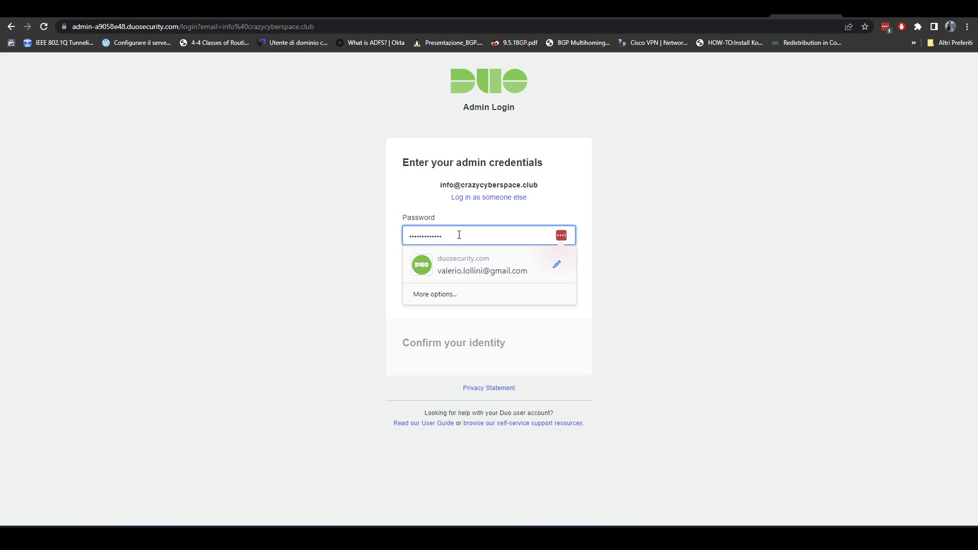
pyautogui.click(631, 216)
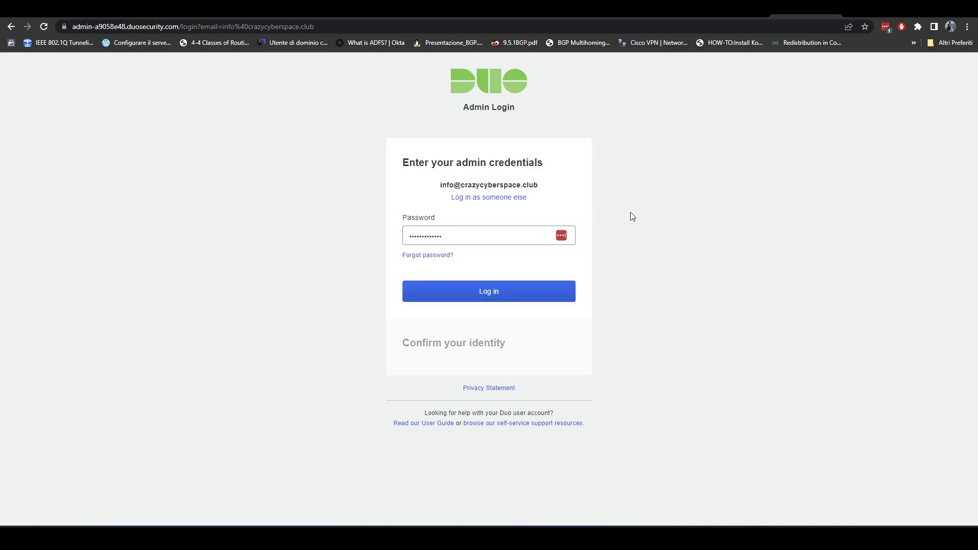
pyautogui.click(504, 296)
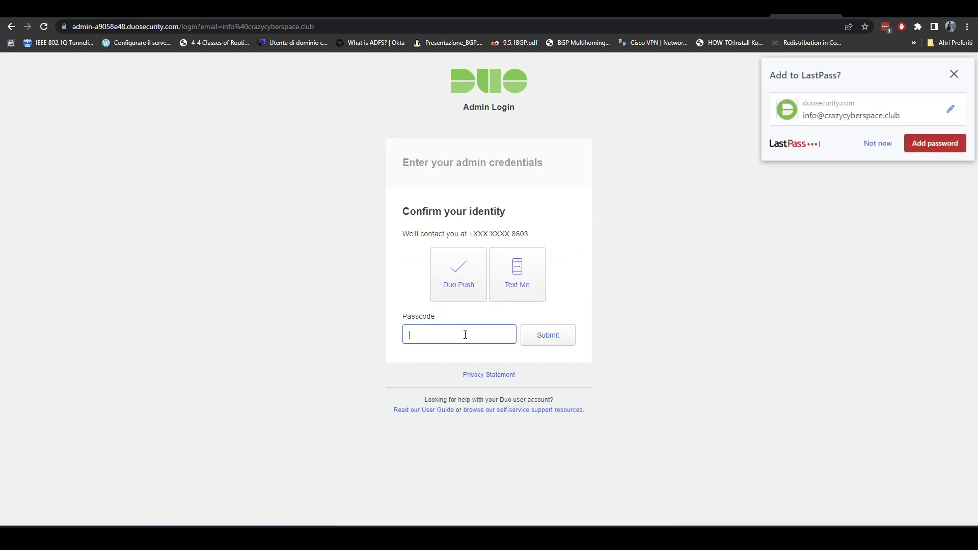
# - Send a Duo Push and approve the login request in Duo Mobile on the mirrored phone
pyautogui.click(407, 334)
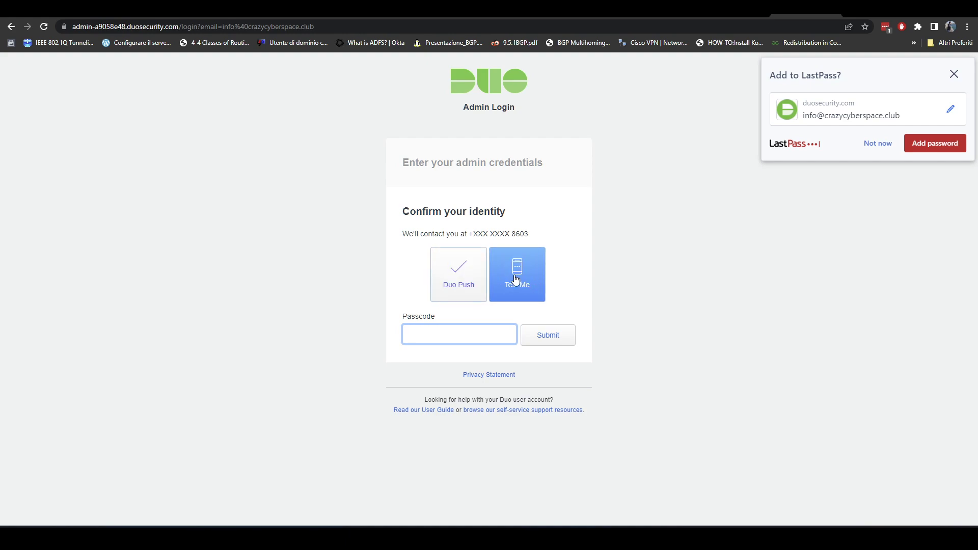
pyautogui.click(667, 479)
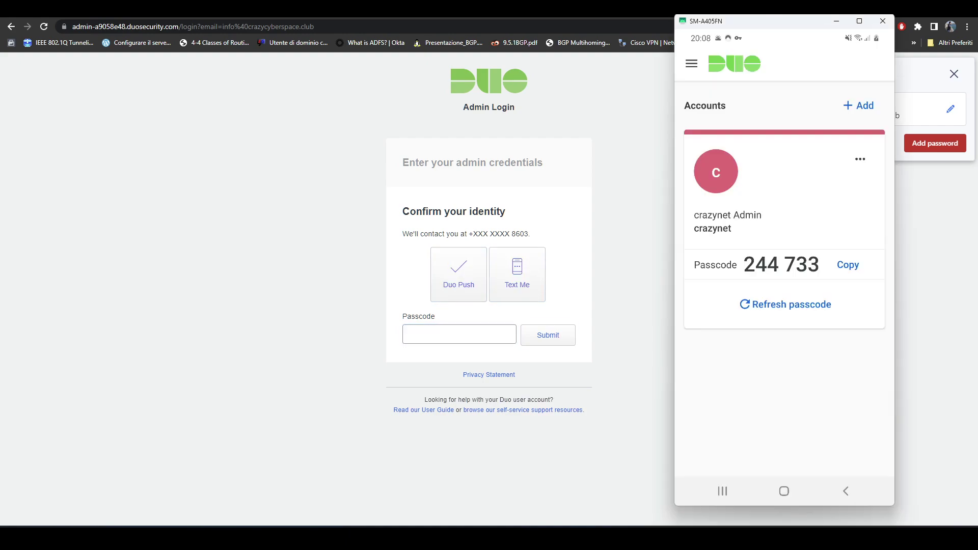
pyautogui.click(468, 284)
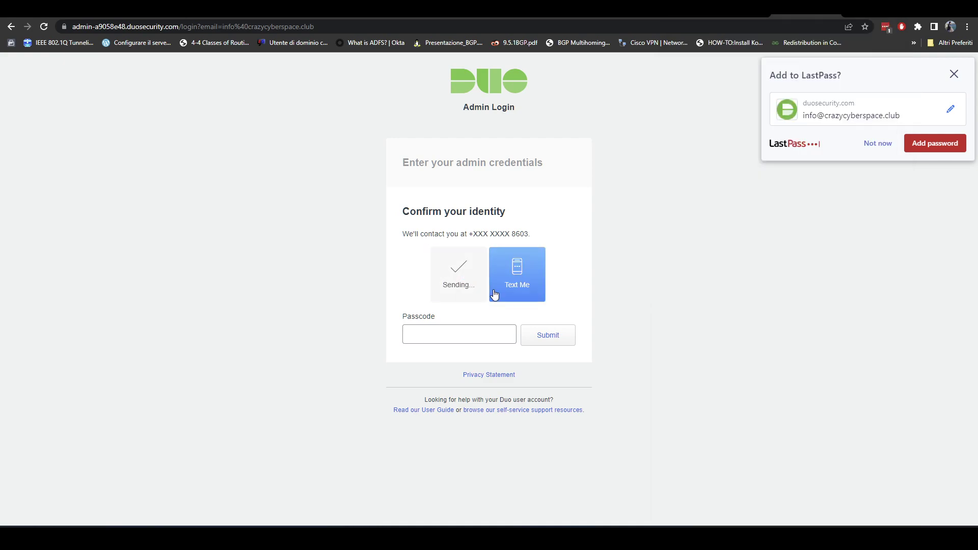
pyautogui.click(667, 484)
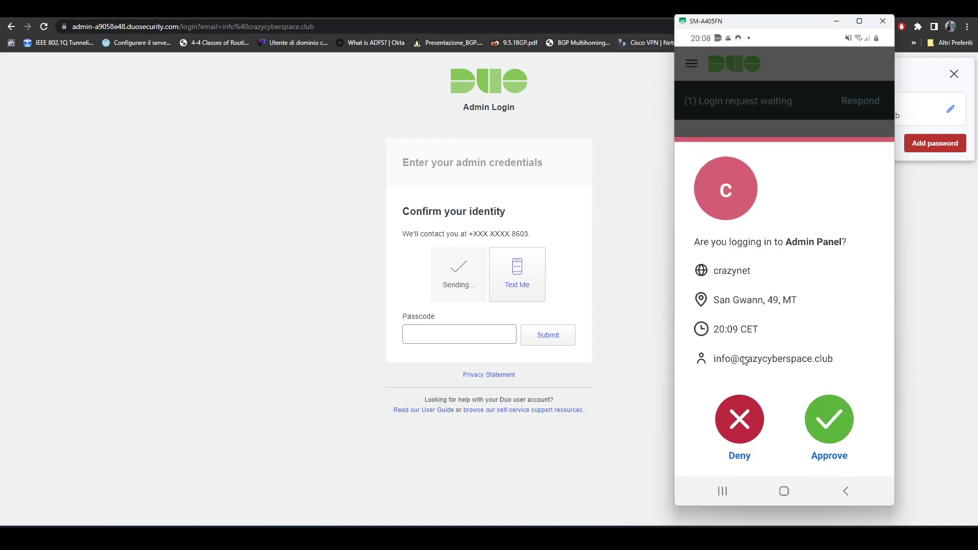
pyautogui.click(833, 430)
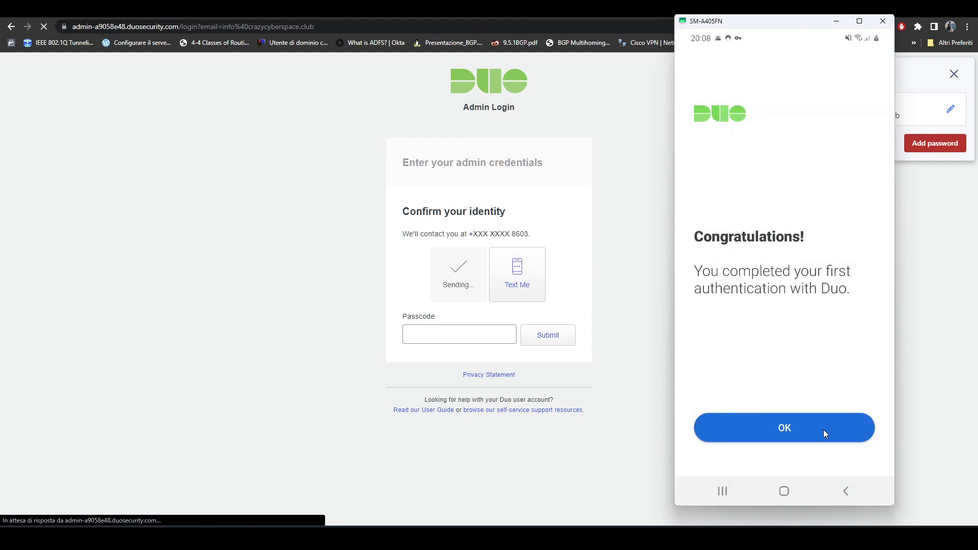
pyautogui.click(816, 430)
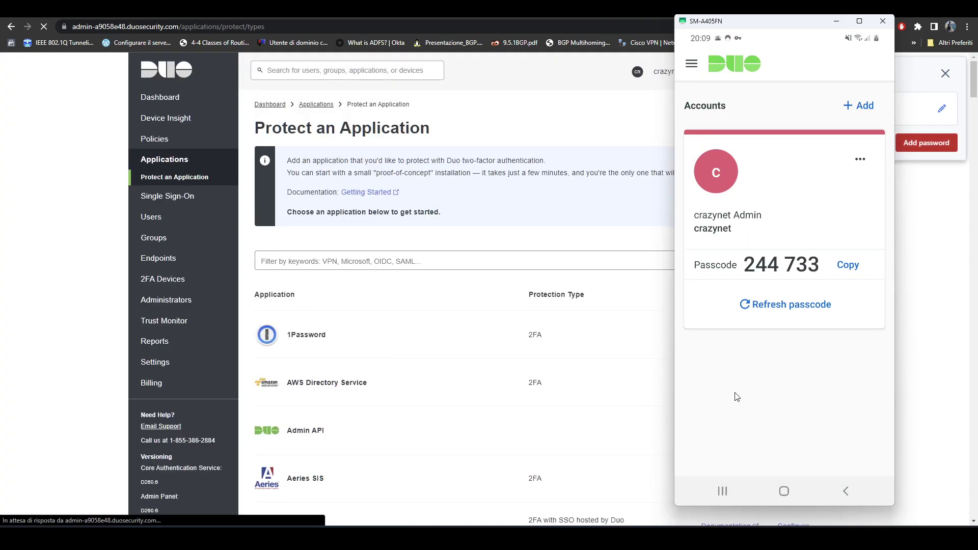
# - Minimize the phone mirror window and save the admin login to LastPass
pyautogui.click(835, 21)
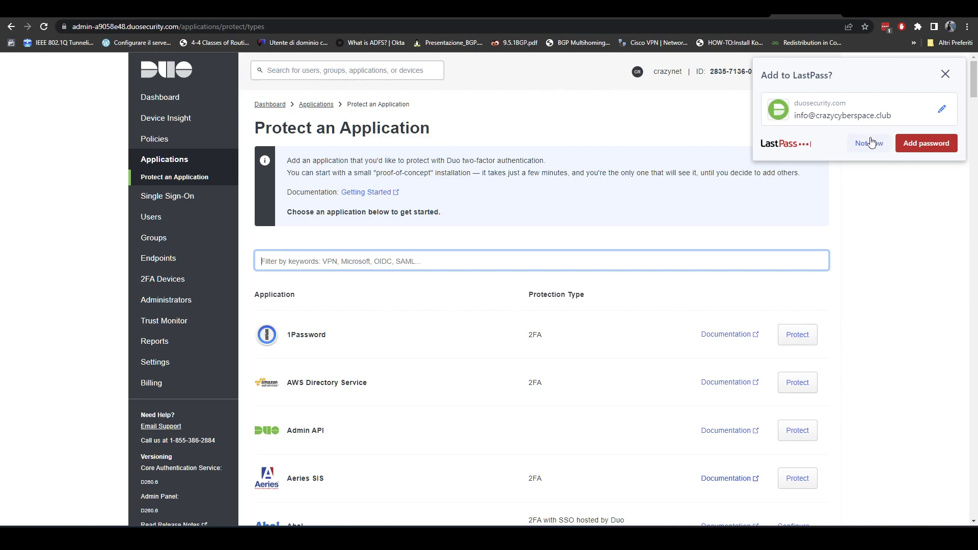
pyautogui.click(920, 144)
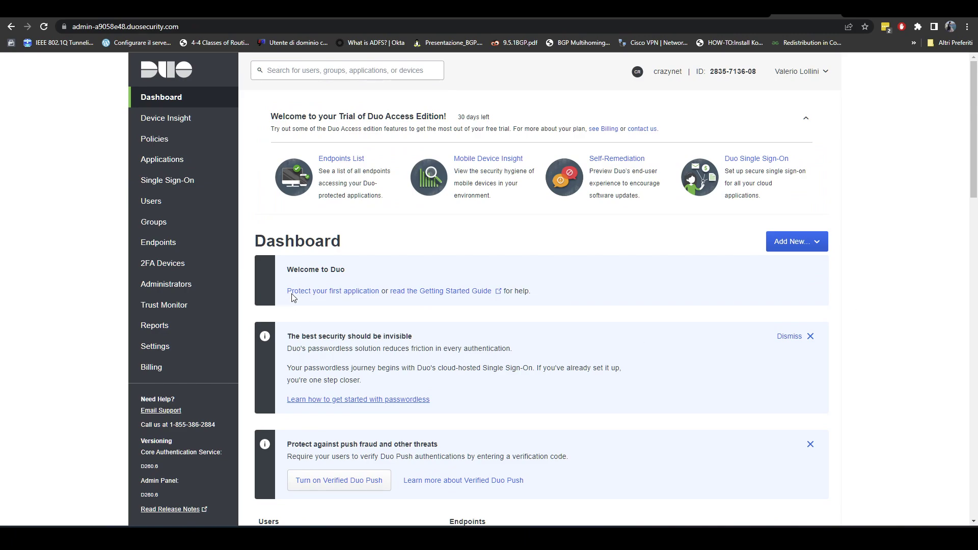
# - Check the Users page shows 0 users, then switch to the Windows 10 VM sign-in screen
pyautogui.click(165, 201)
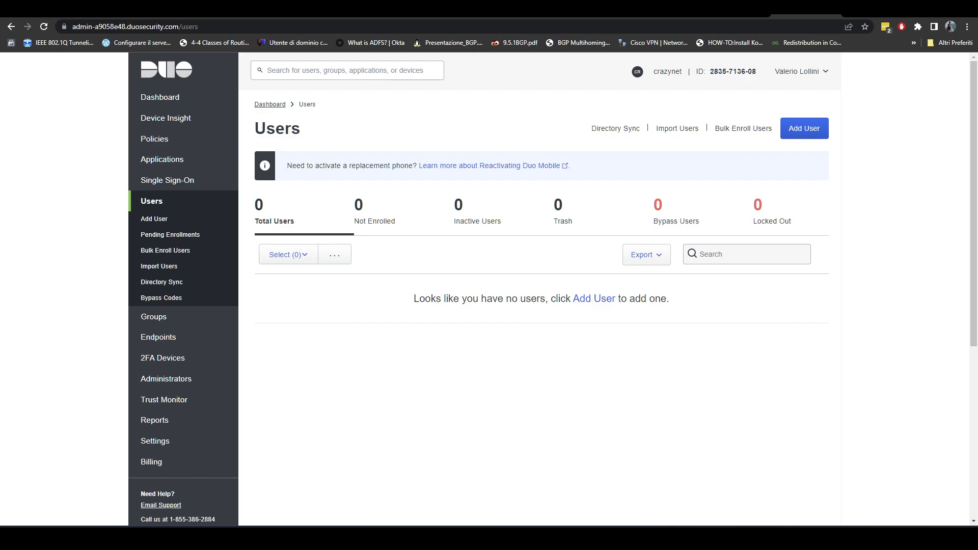
pyautogui.hotkey('alt', 'Tab')
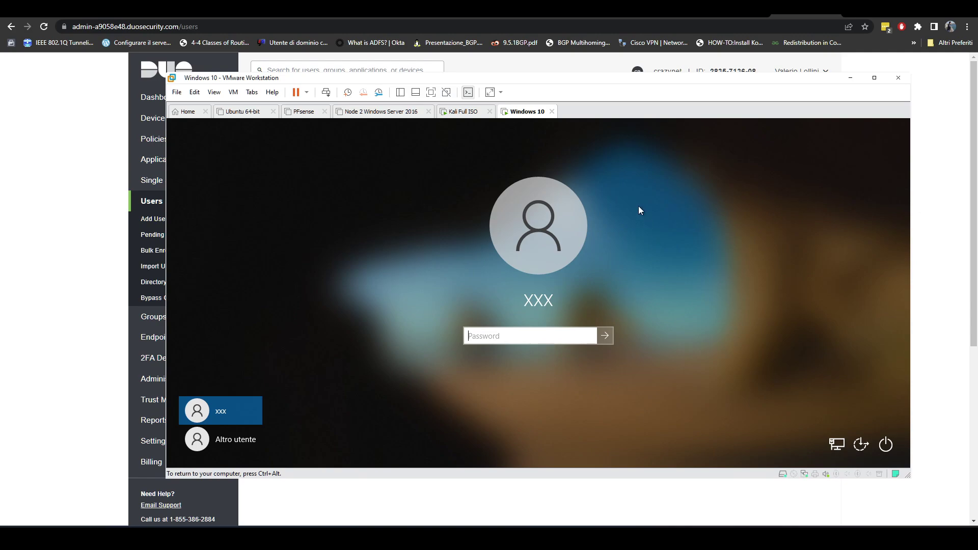
# - Switch away from the VMware Windows 10 VM window back to the Duo Users page
pyautogui.hotkey('alt', 'Tab')
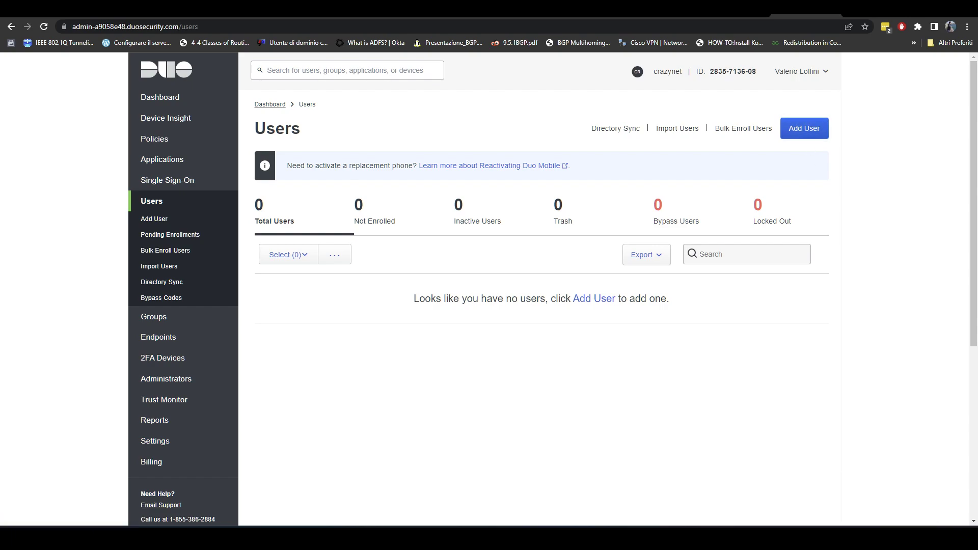
# - Add a new Duo user with username 'xxx'
pyautogui.click(803, 132)
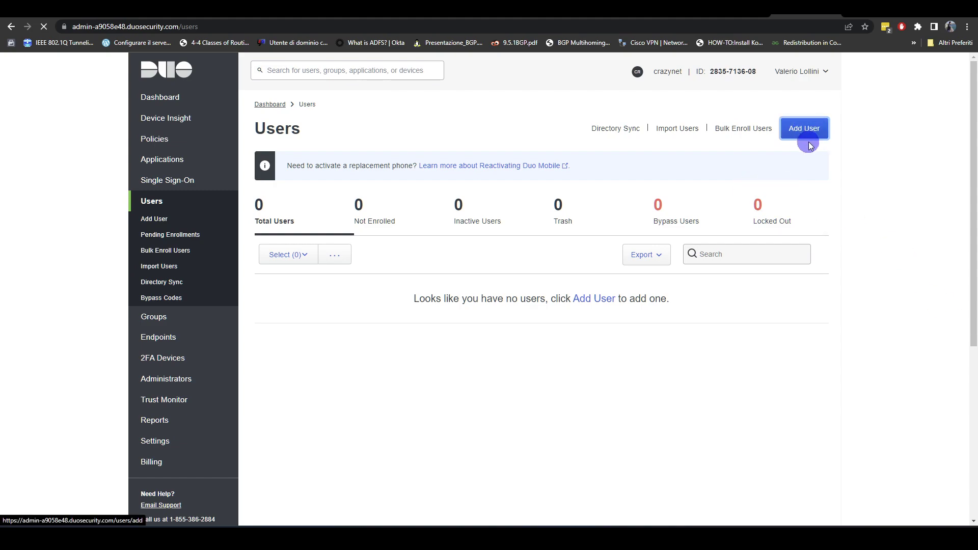
pyautogui.click(382, 219)
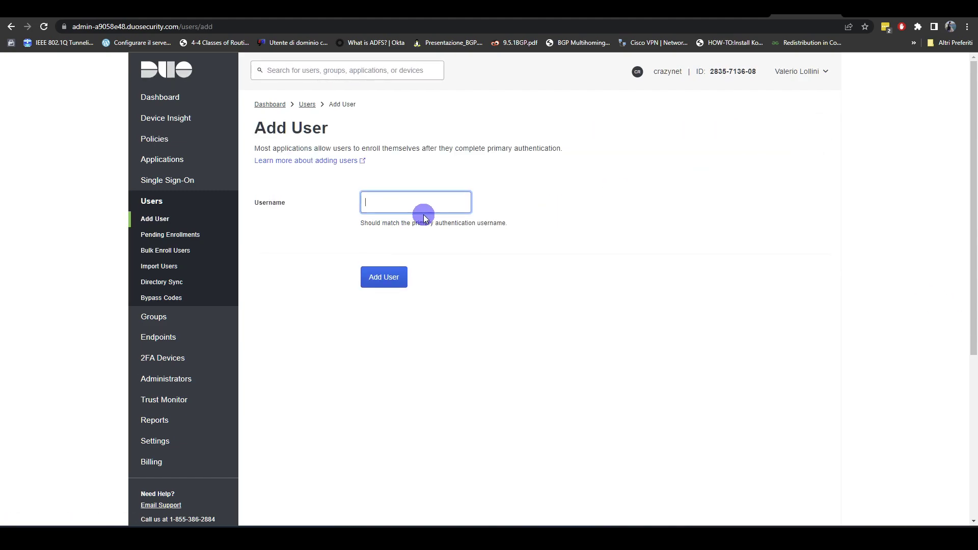
pyautogui.write('xxx')
pyautogui.click(384, 277)
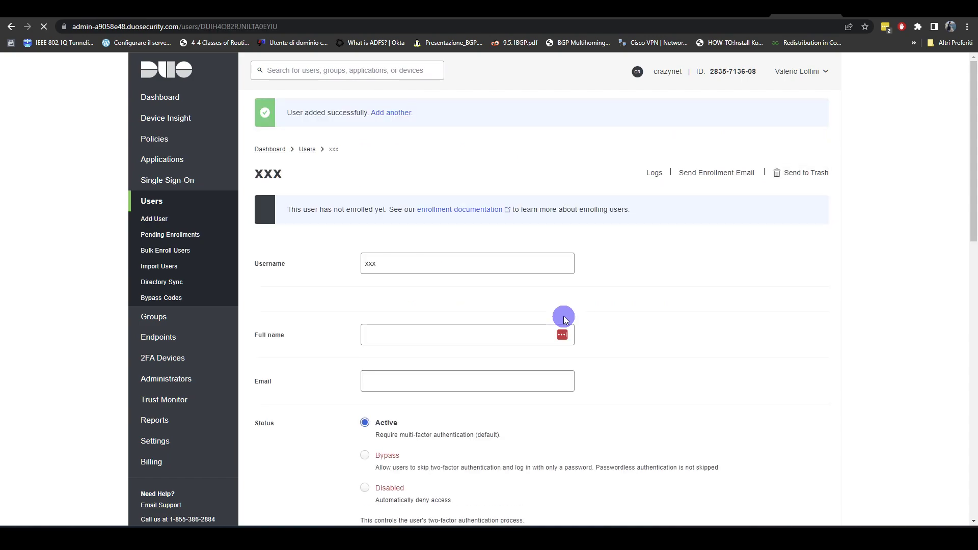
pyautogui.scroll(-1, 667, 240)
pyautogui.scroll(-2, 667, 240)
# - Enter the user's full name and email, switching the keyboard layout to English (United Kingdom)
pyautogui.click(479, 278)
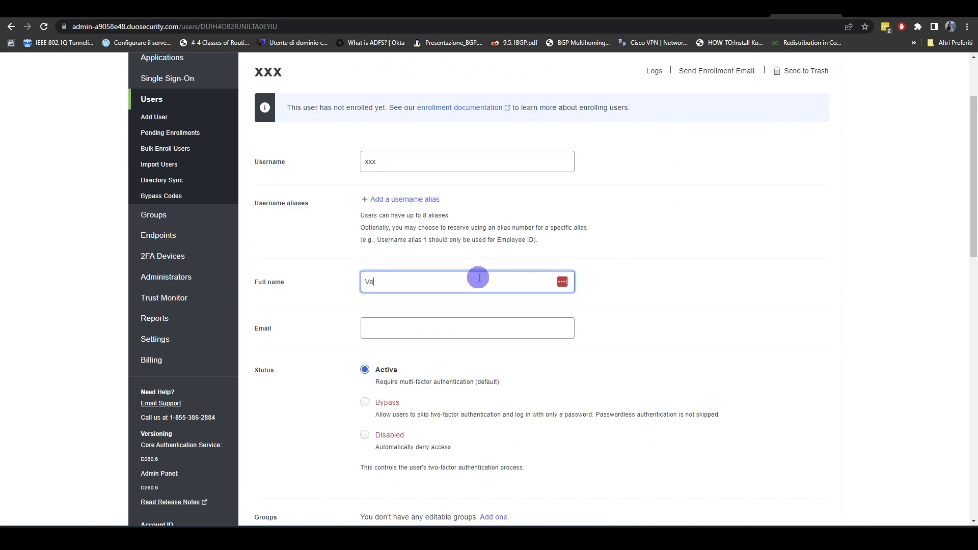
pyautogui.press('Tab')
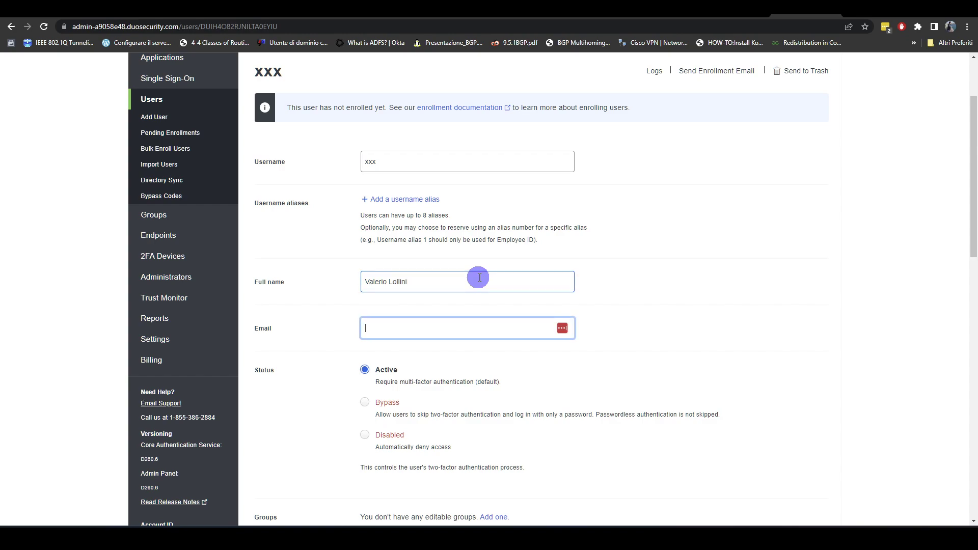
pyautogui.click(873, 528)
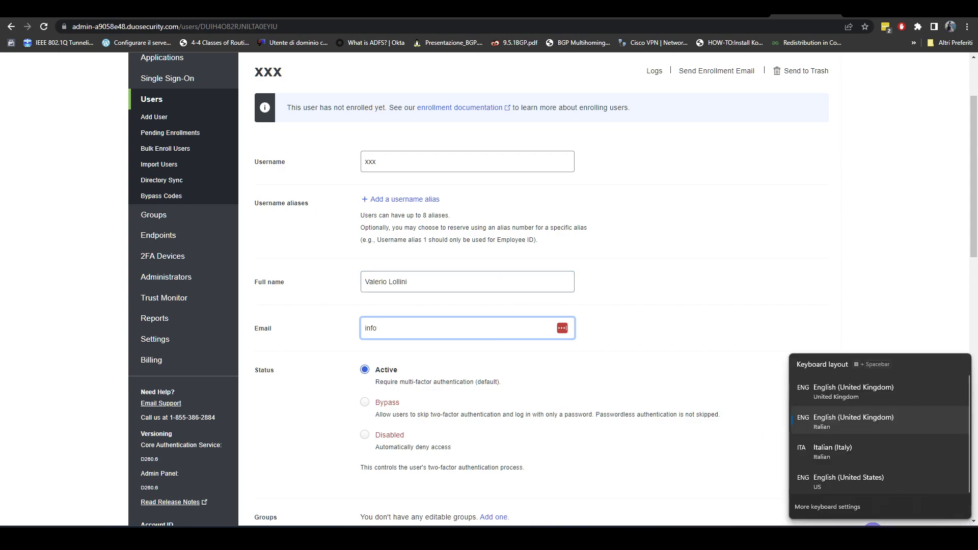
pyautogui.click(885, 392)
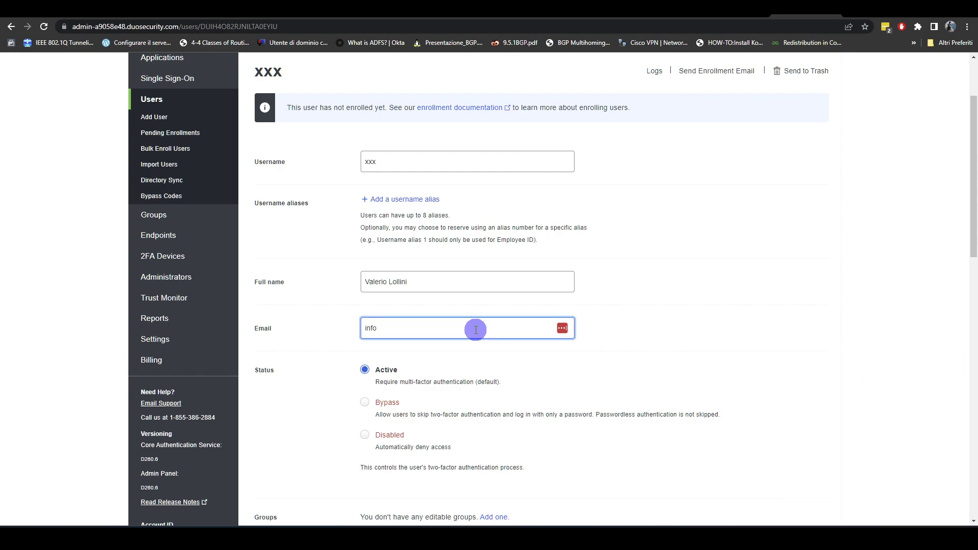
# - Save the user's changes and return to the Users list
pyautogui.scroll(-3, 688, 274)
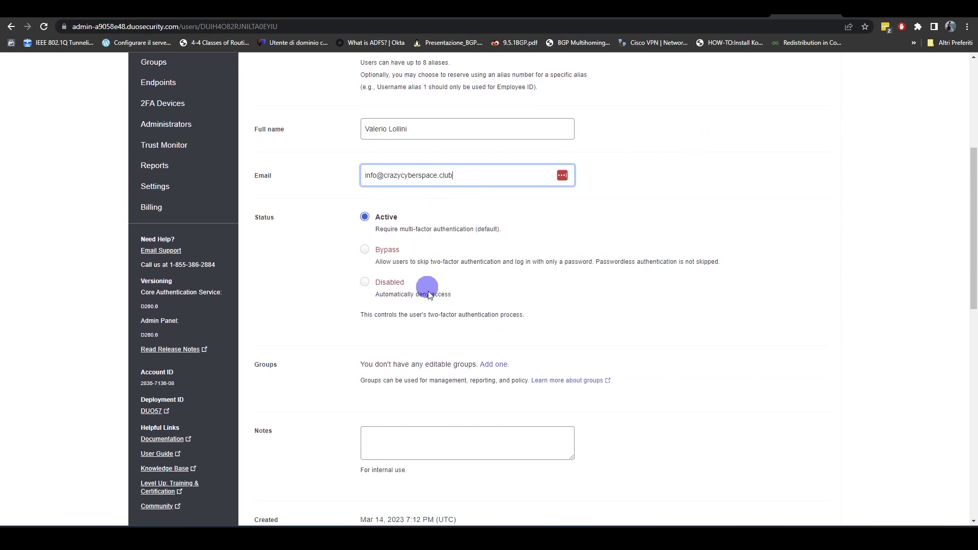
pyautogui.scroll(-3, 441, 344)
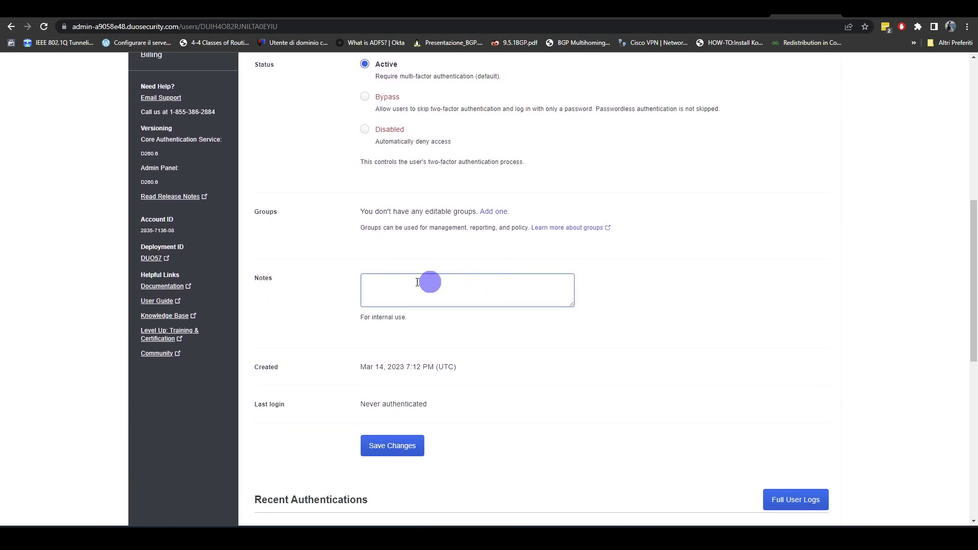
pyautogui.scroll(-2, 504, 341)
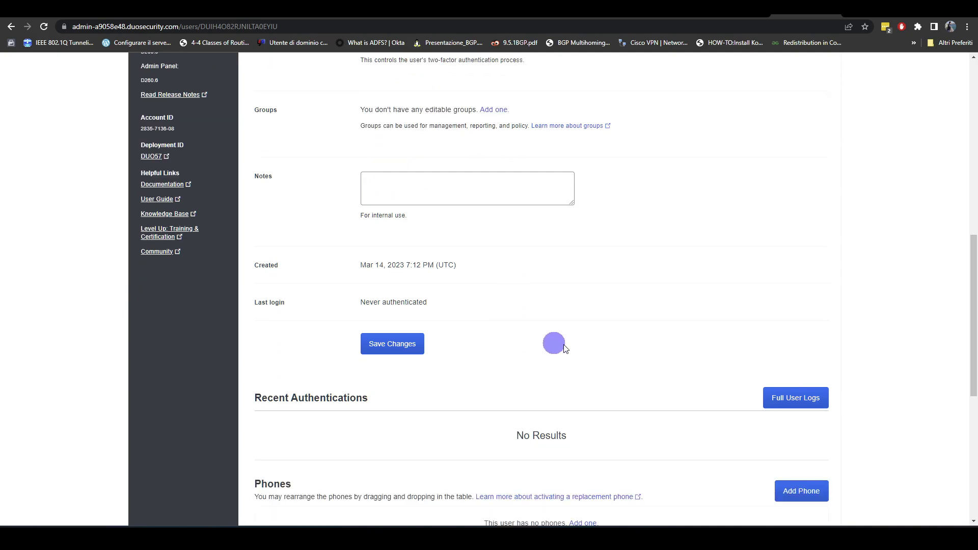
pyautogui.click(399, 351)
pyautogui.scroll(-1, 400, 350)
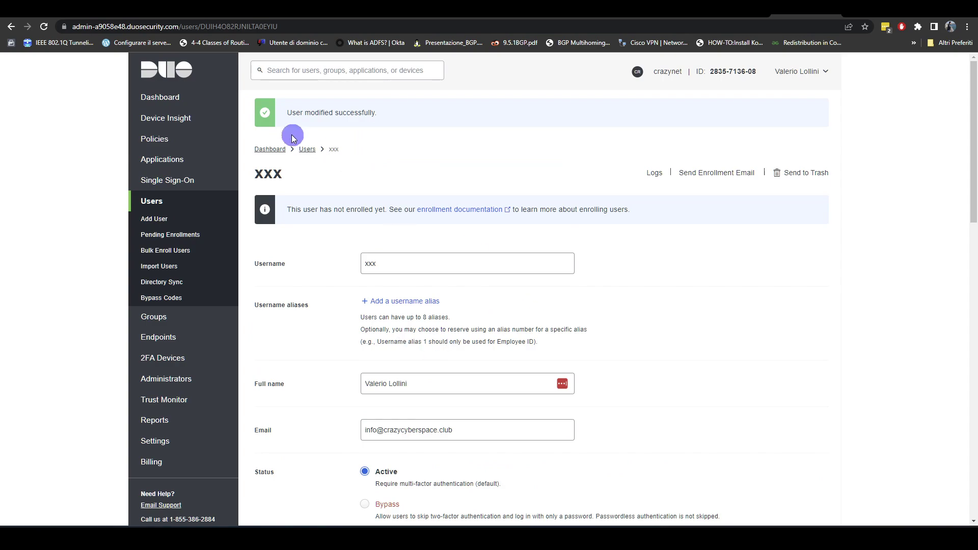
pyautogui.click(308, 149)
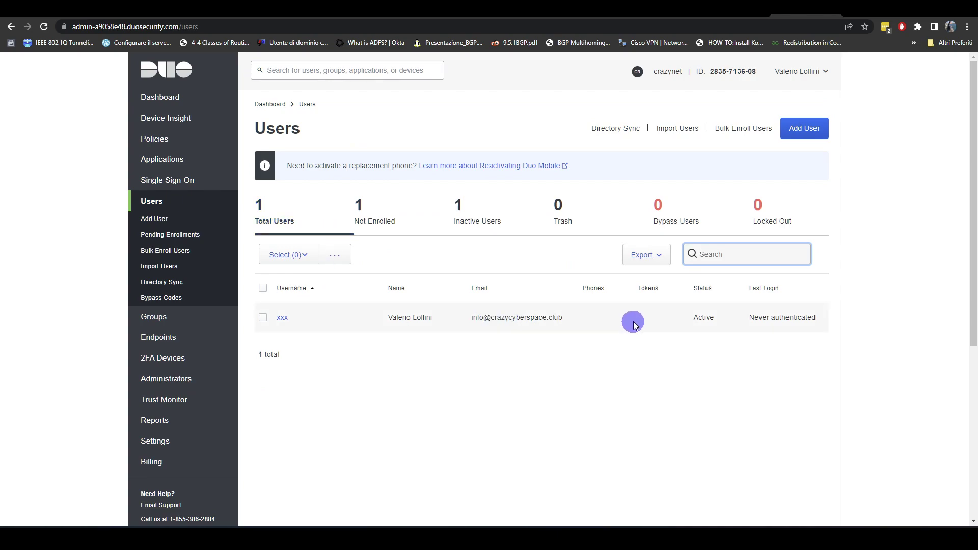
# - Go to Applications and start protecting a new application
pyautogui.click(162, 161)
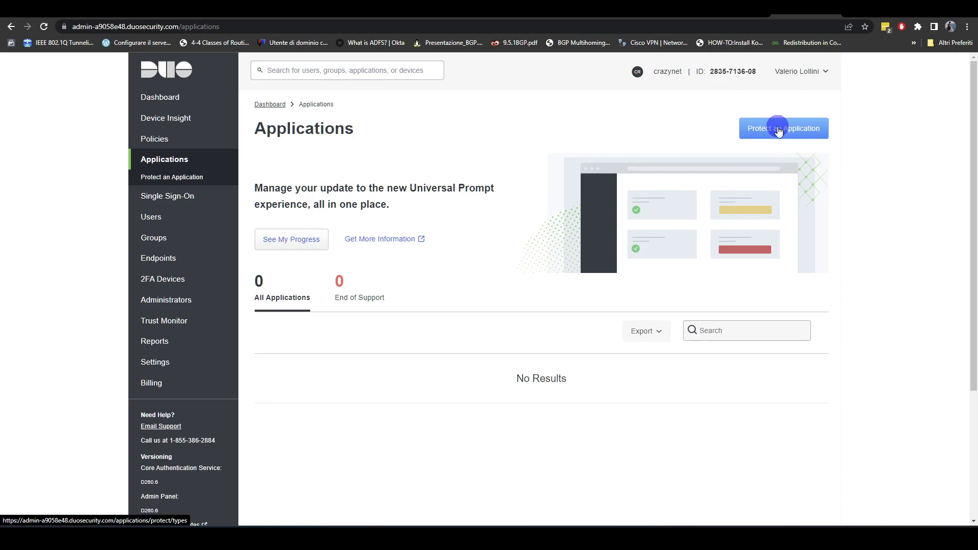
pyautogui.click(758, 131)
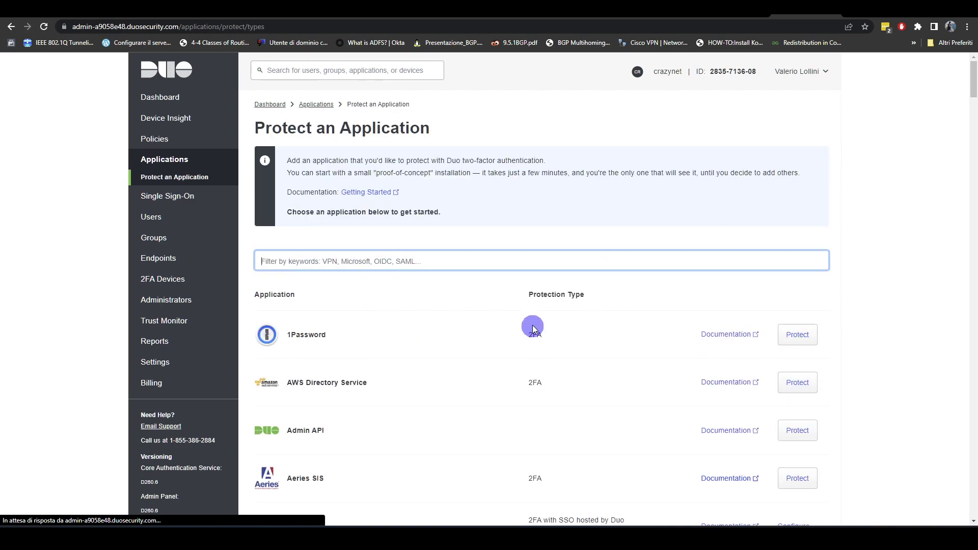
pyautogui.scroll(-15, 530, 325)
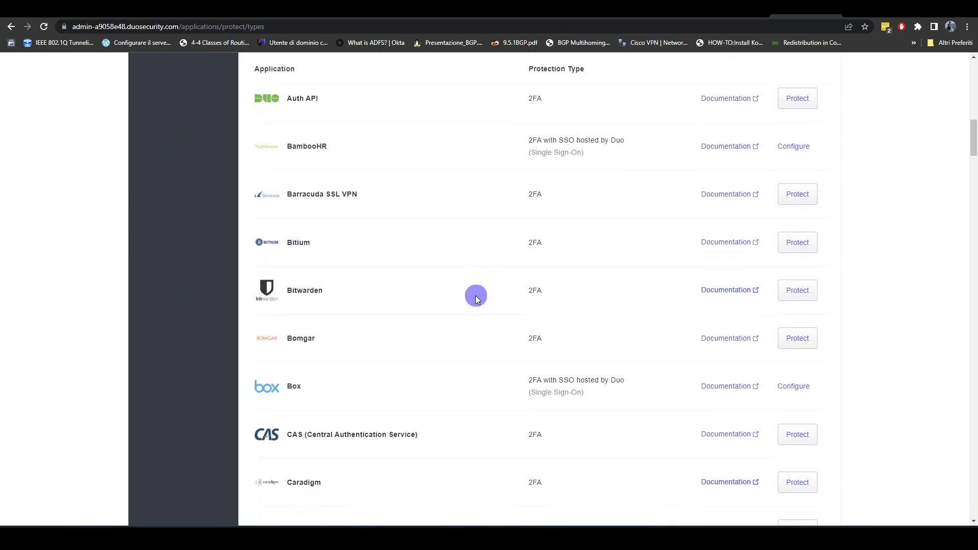
pyautogui.scroll(-13, 476, 298)
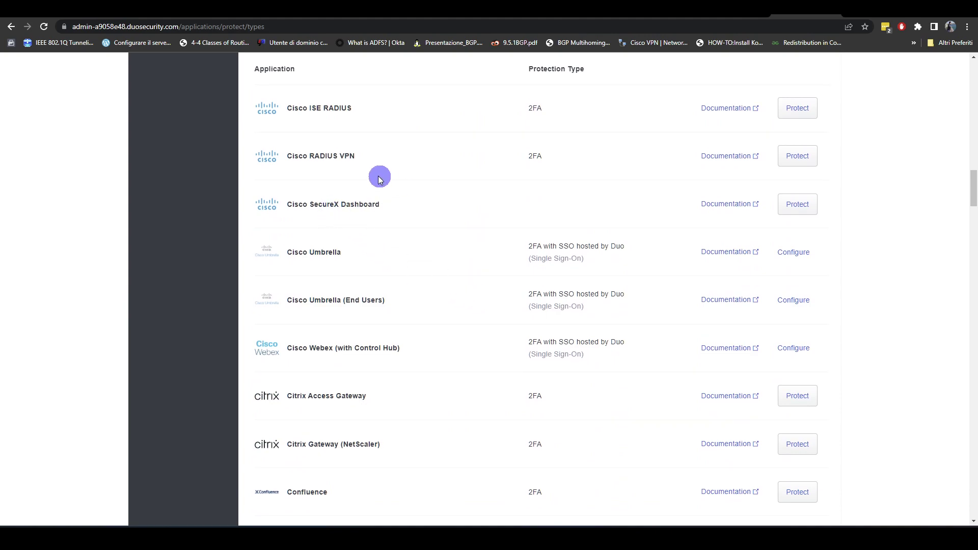
pyautogui.scroll(20, 507, 283)
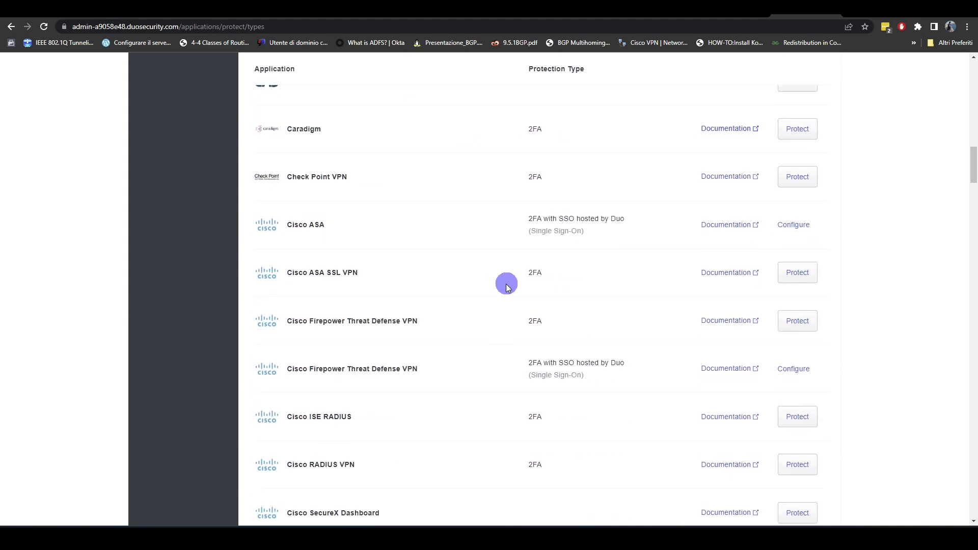
pyautogui.scroll(7, 504, 283)
# - Filter the application catalog for 'windows' and protect Microsoft RDP
pyautogui.click(437, 258)
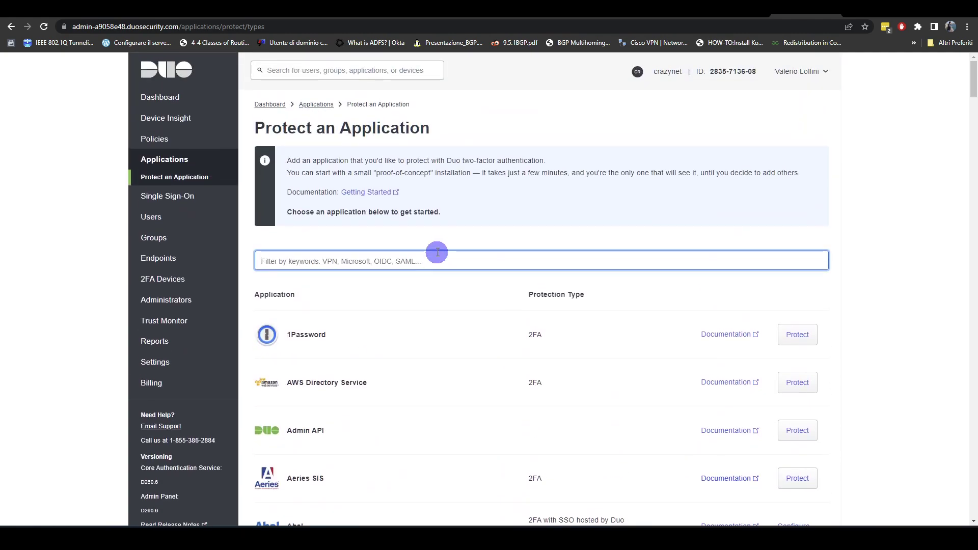
pyautogui.write('windows')
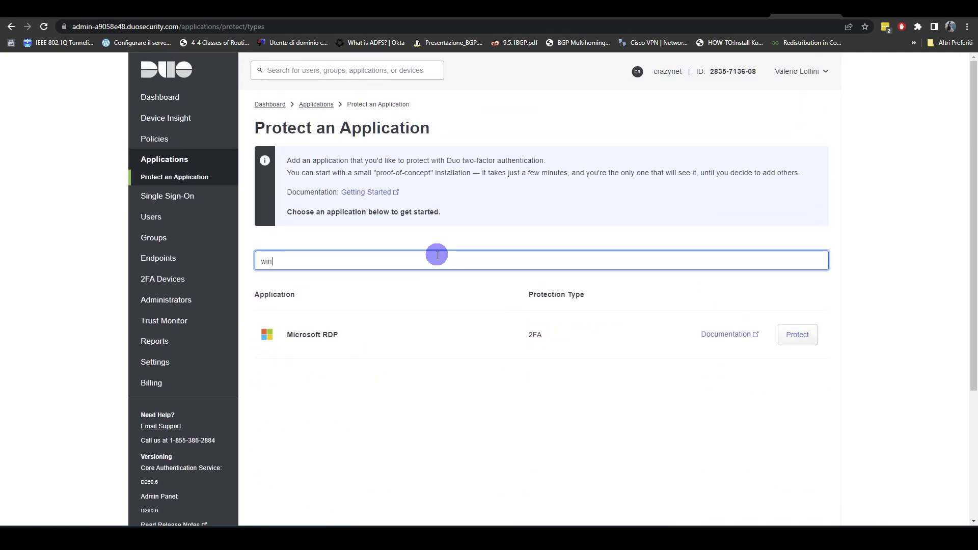
pyautogui.click(366, 302)
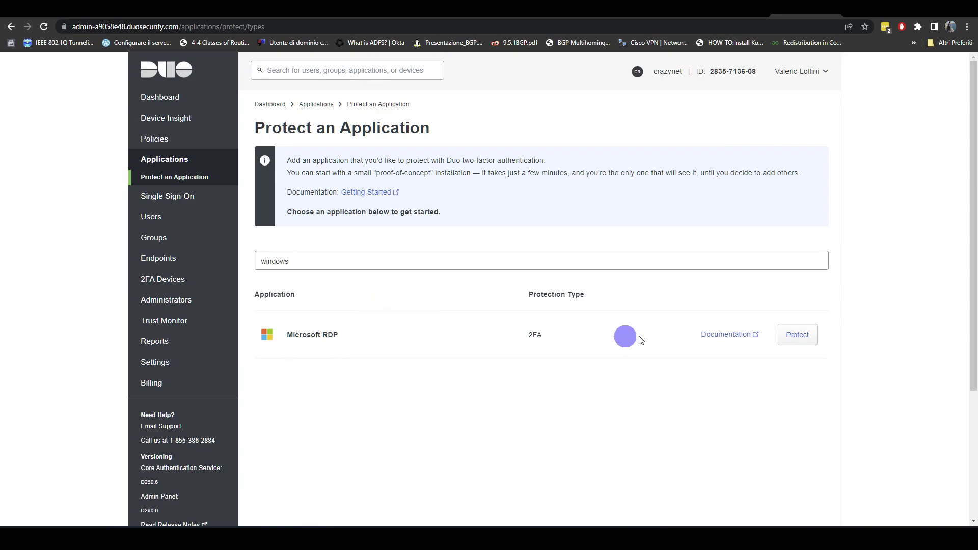
pyautogui.click(804, 340)
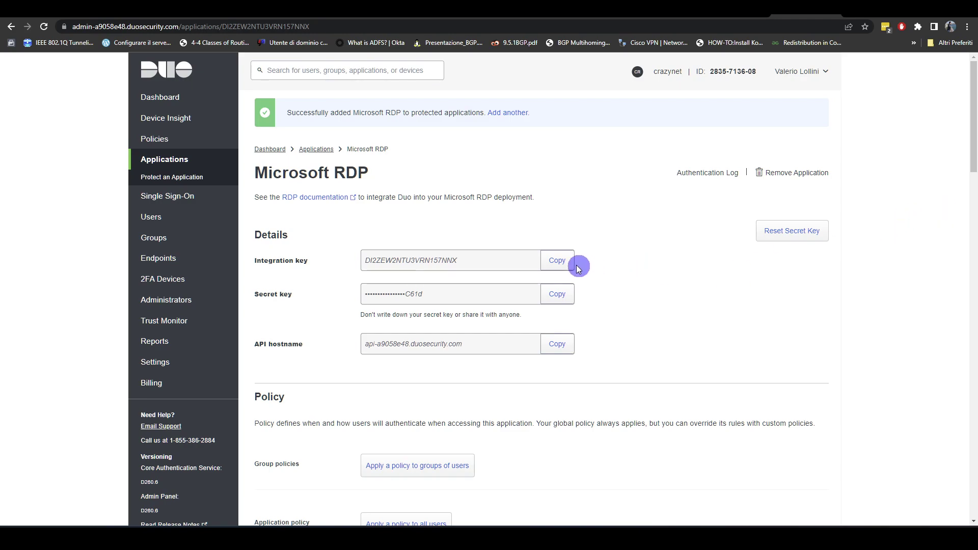
# - Copy the Microsoft RDP integration key, secret key and API hostname
pyautogui.click(559, 260)
pyautogui.click(556, 294)
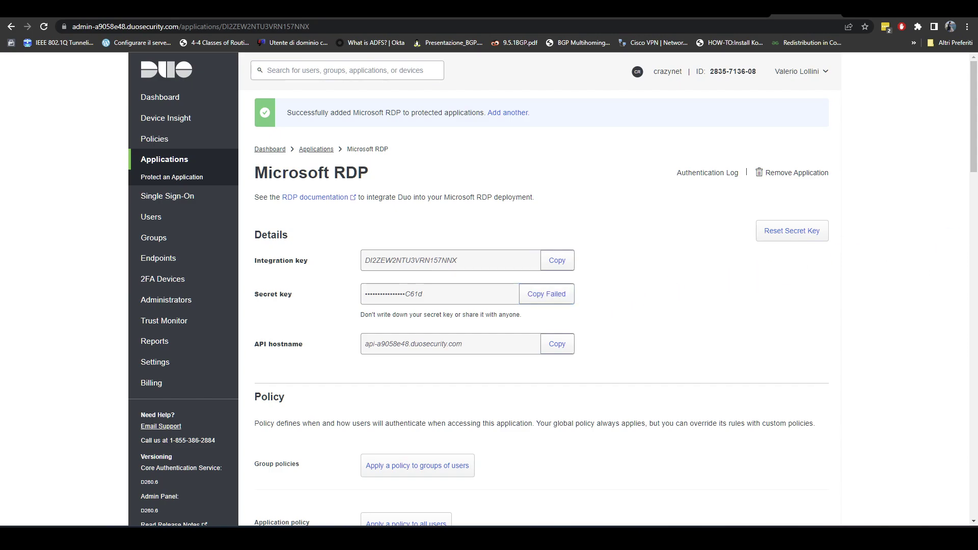
pyautogui.click(711, 301)
pyautogui.click(563, 346)
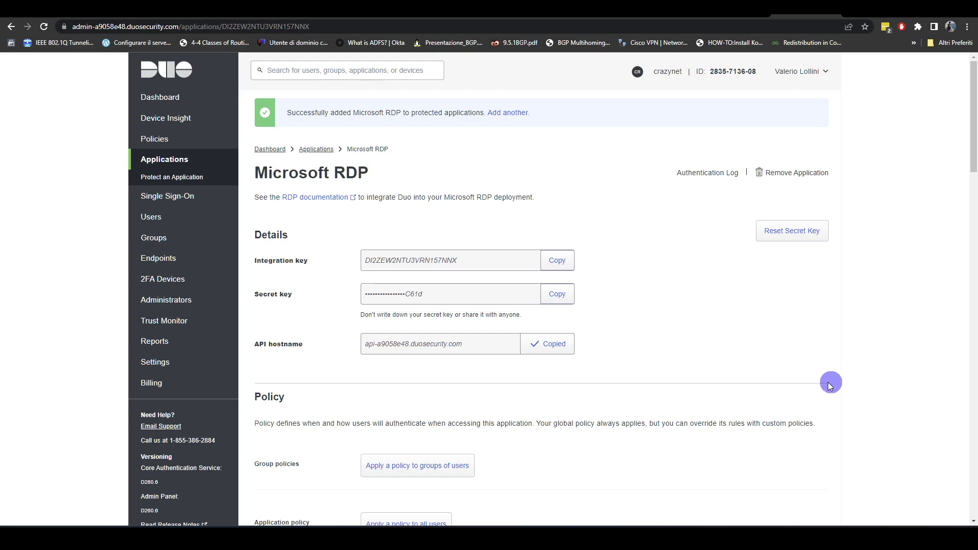
# - Save the Microsoft RDP application settings
pyautogui.scroll(-3, 742, 331)
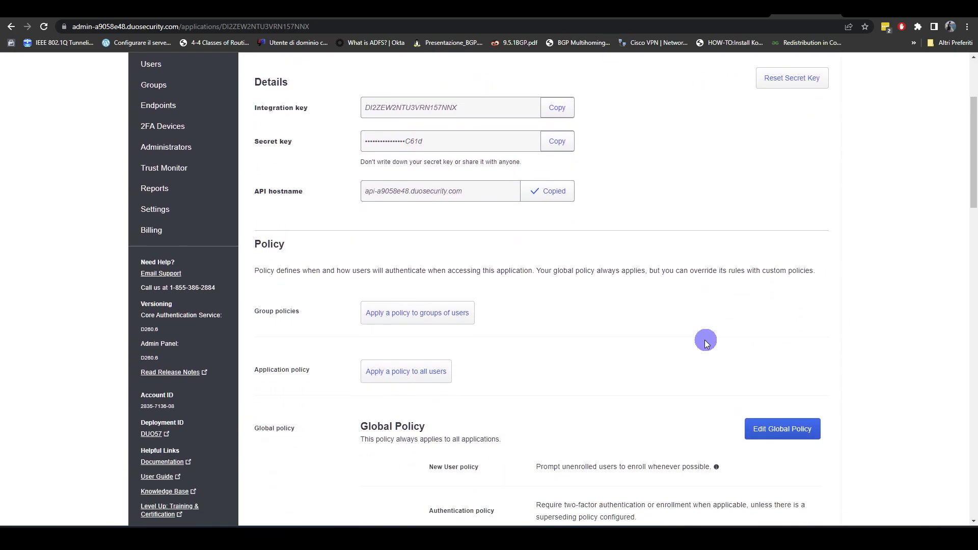
pyautogui.scroll(-15, 588, 240)
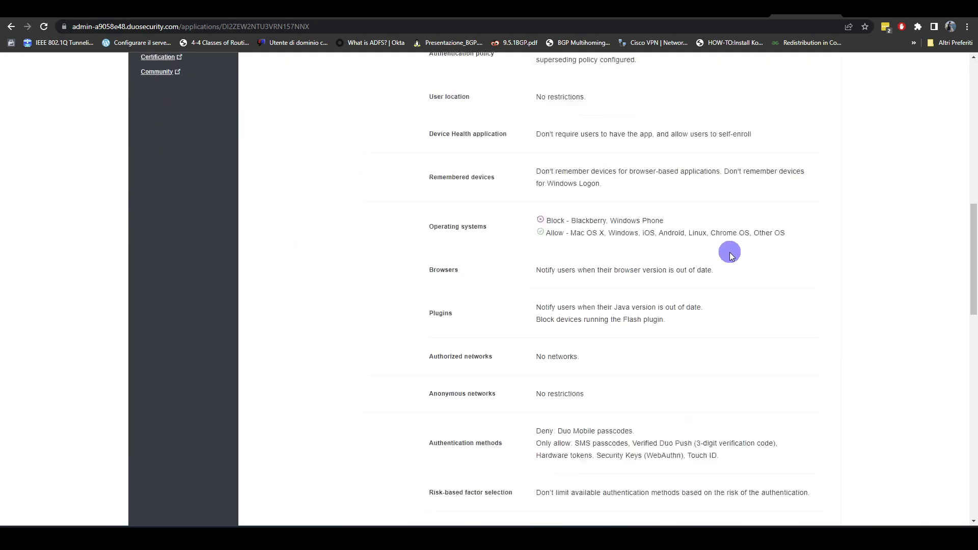
pyautogui.scroll(-9, 672, 280)
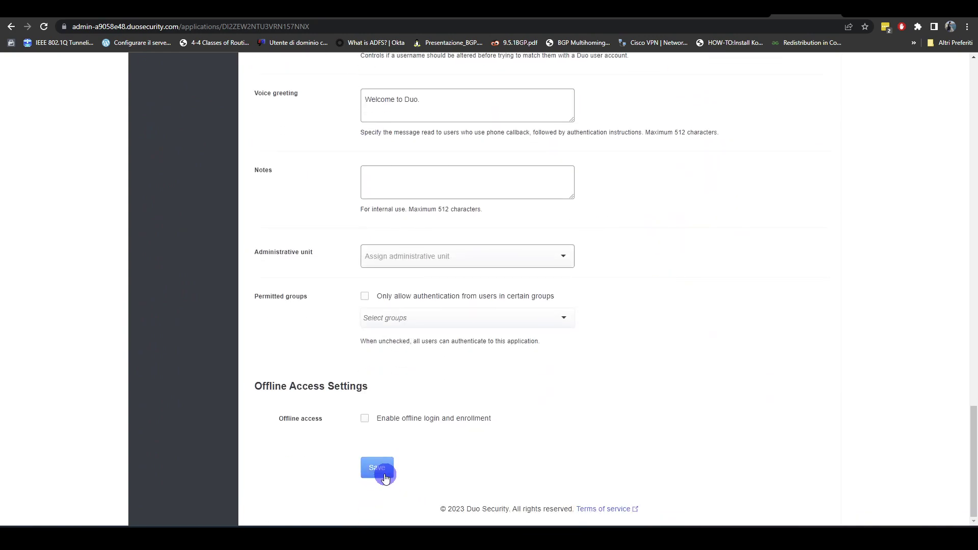
pyautogui.click(380, 468)
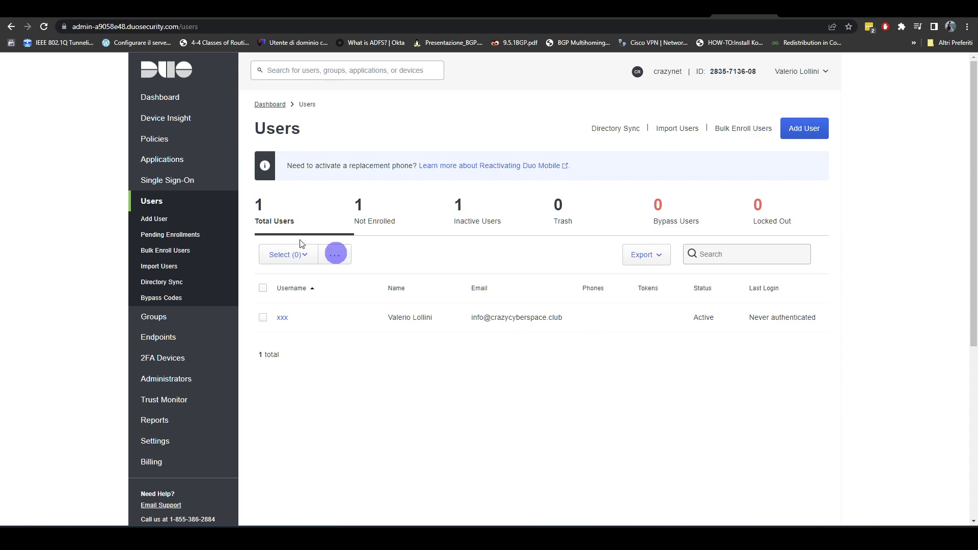
# - Send user xxx an enrollment email from their user page, then go to the Outlook inbox
pyautogui.click(151, 203)
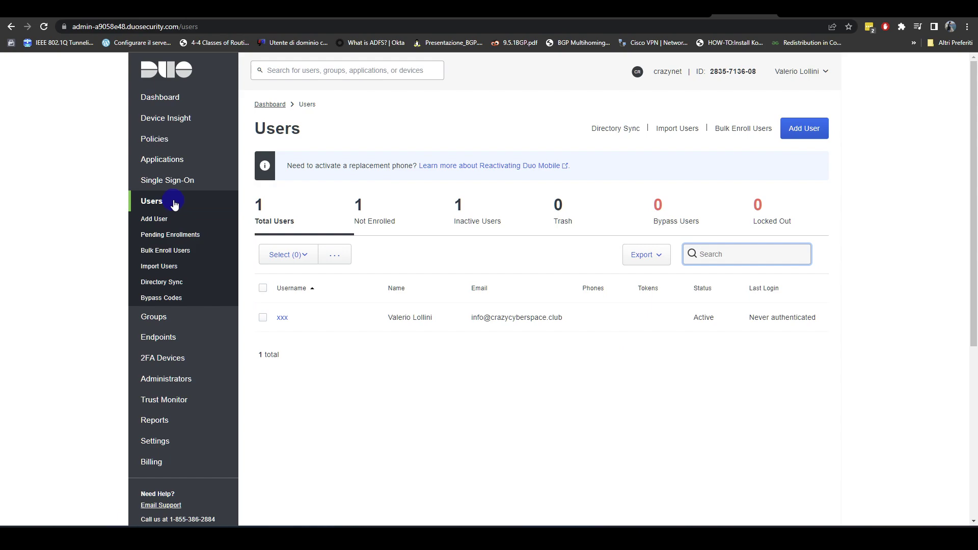
pyautogui.click(282, 319)
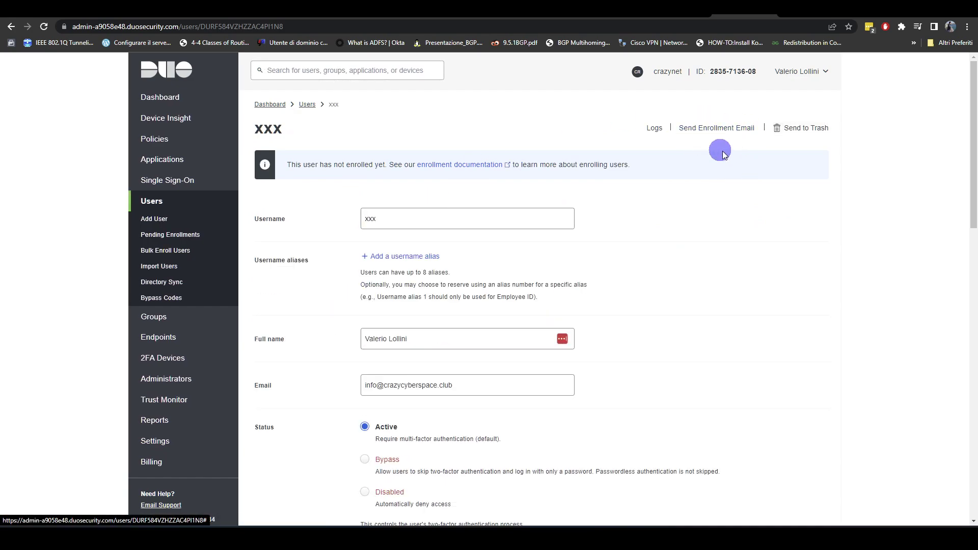
pyautogui.click(724, 130)
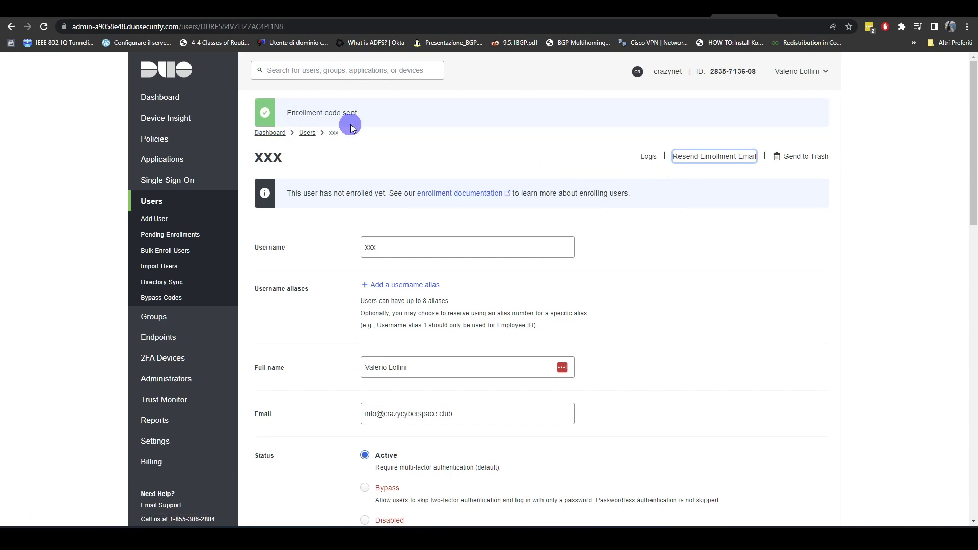
pyautogui.click(707, 24)
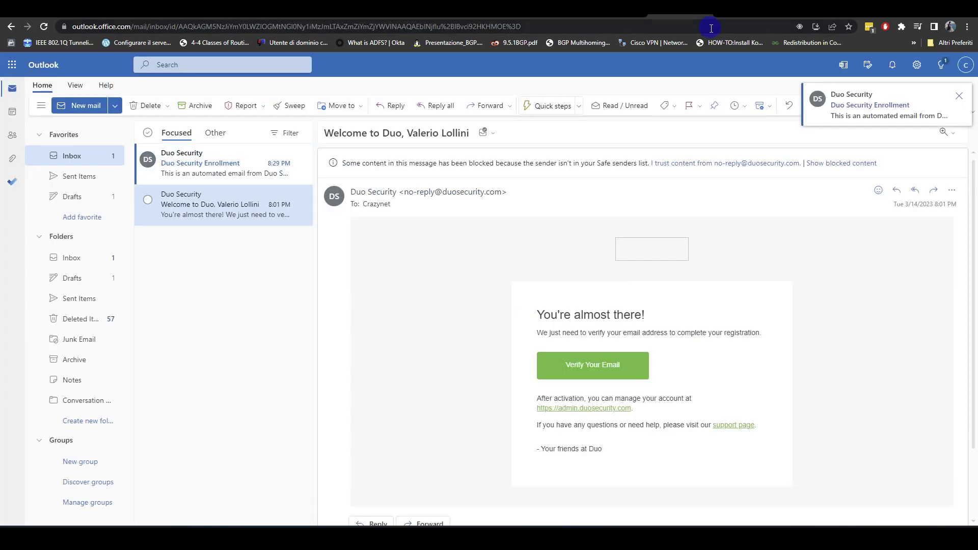
# - Open the Duo Security Enrollment email and follow its enrollment link
pyautogui.click(207, 173)
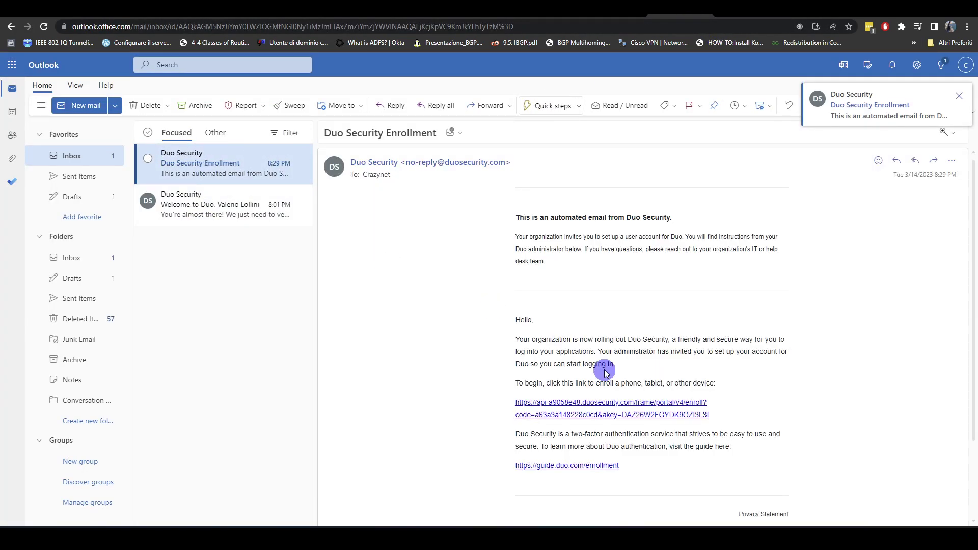
pyautogui.click(594, 408)
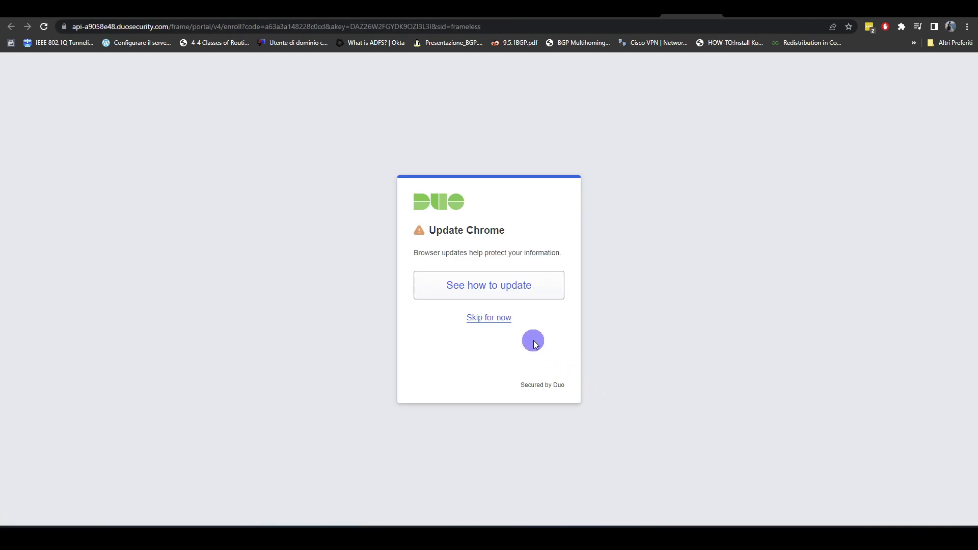
# - Skip the browser update warning, intro screens and Device Health app install
pyautogui.click(508, 319)
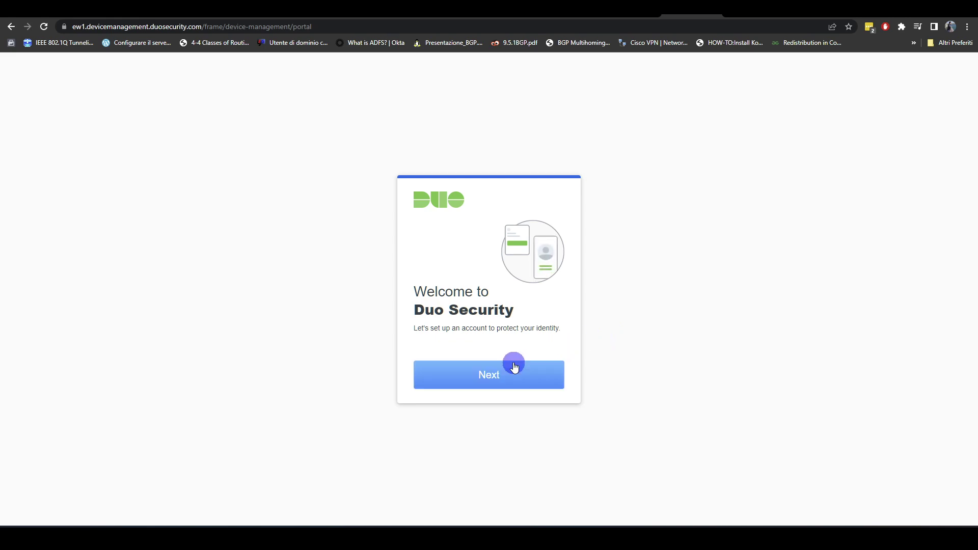
pyautogui.click(502, 376)
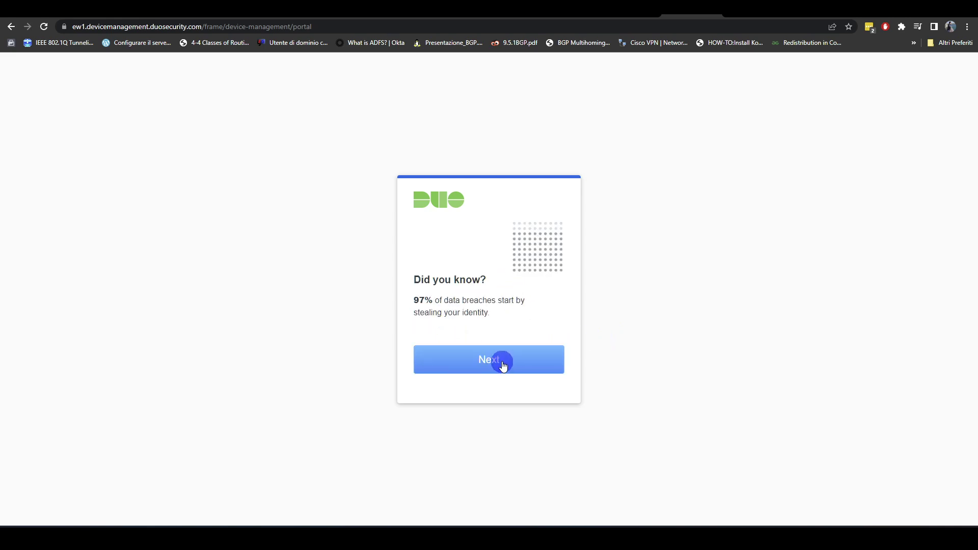
pyautogui.click(502, 364)
pyautogui.click(520, 360)
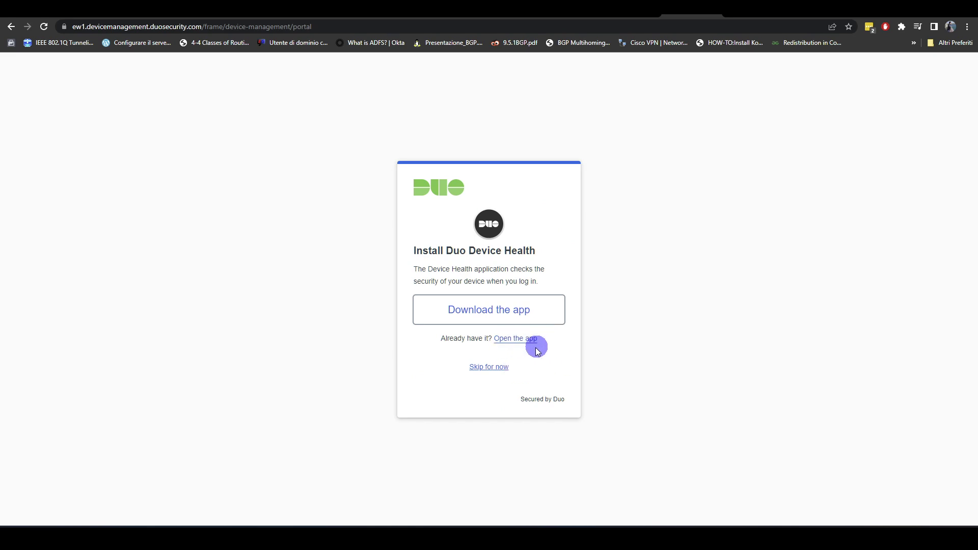
pyautogui.click(504, 368)
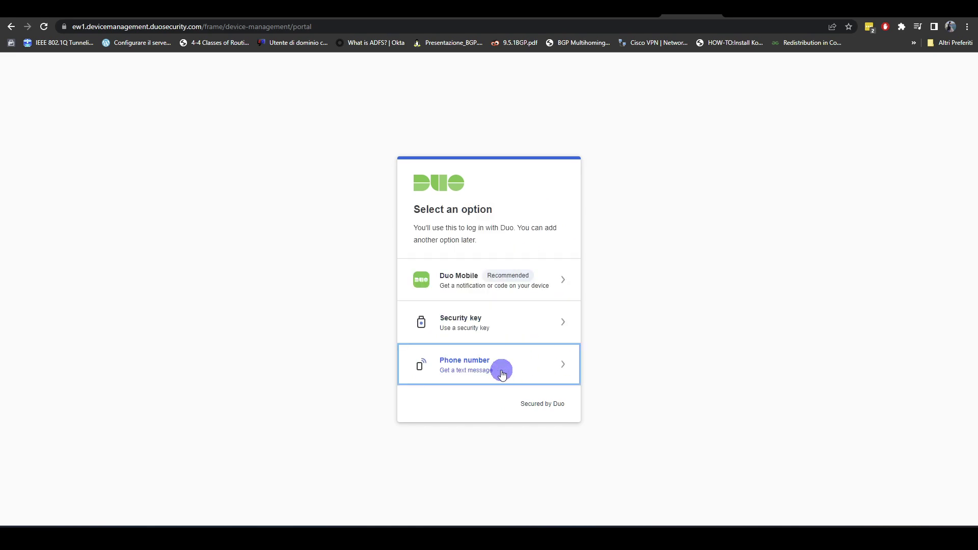
# - Add Duo Mobile on a tablet via the activation QR code, then return to the admin user tab
pyautogui.click(544, 293)
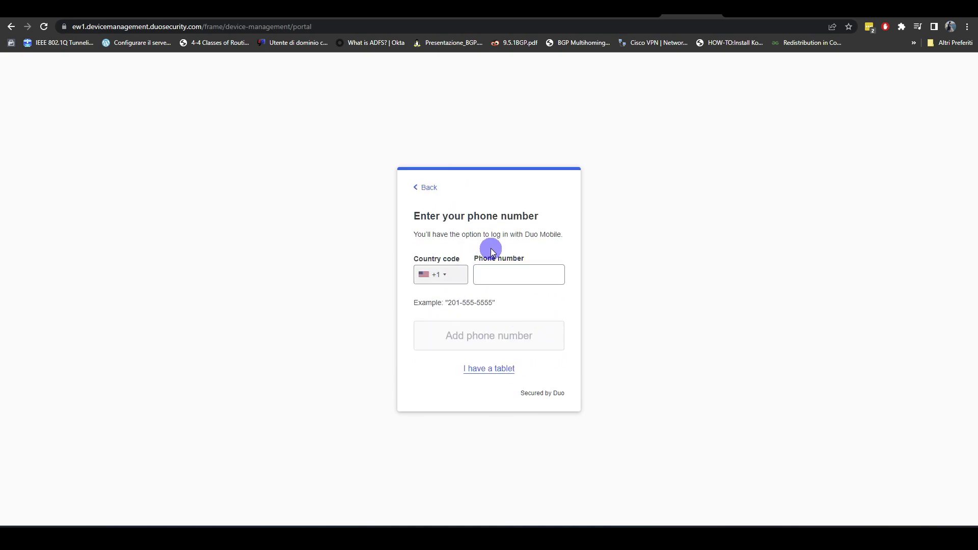
pyautogui.click(533, 272)
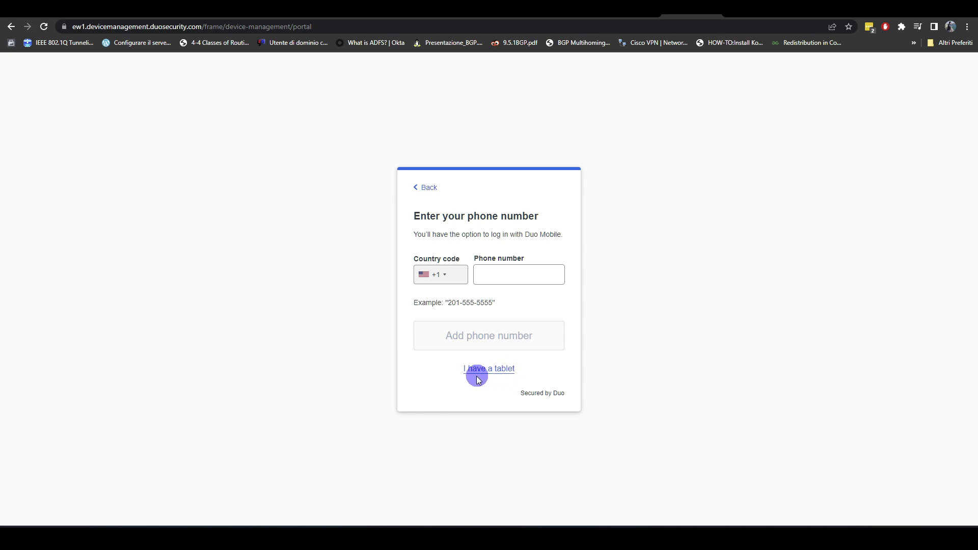
pyautogui.click(497, 377)
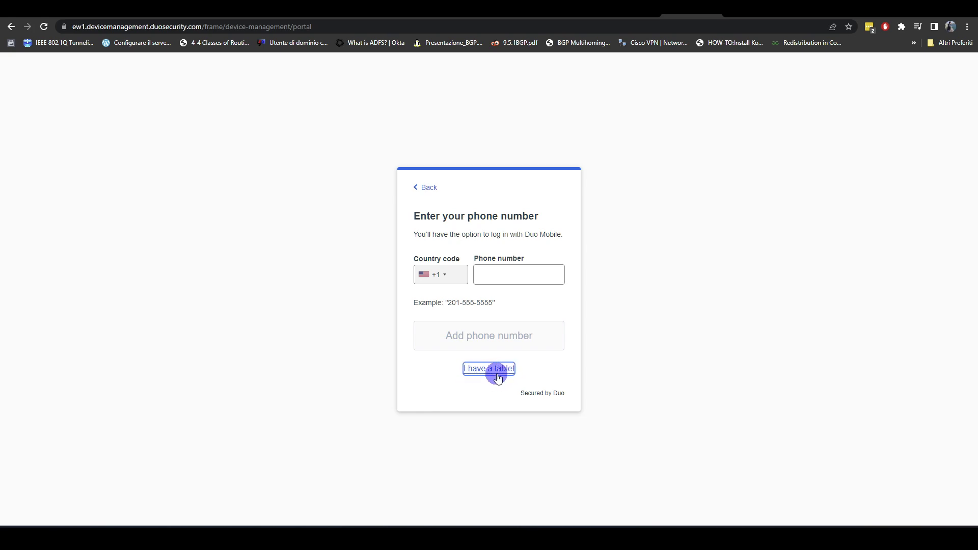
pyautogui.click(539, 352)
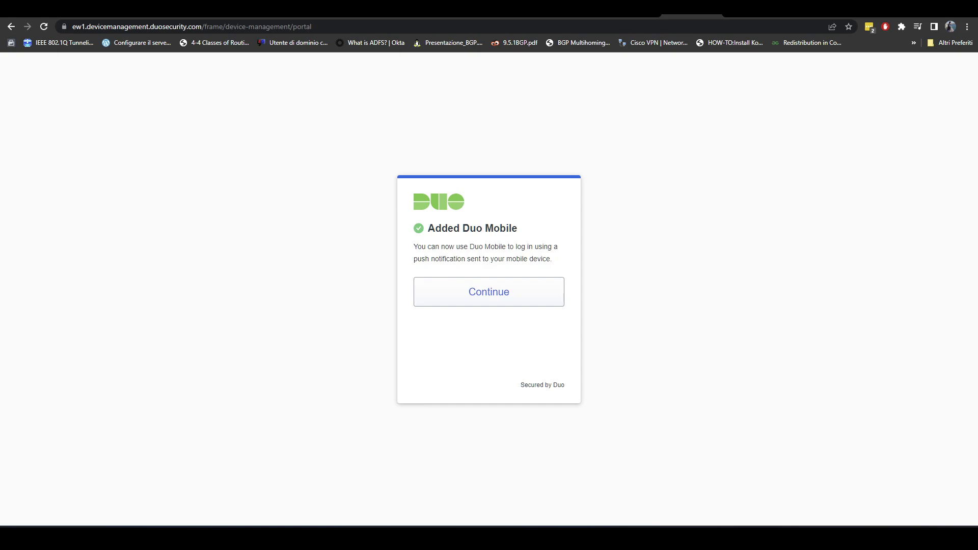
pyautogui.hotkey('ctrl', 'Tab')
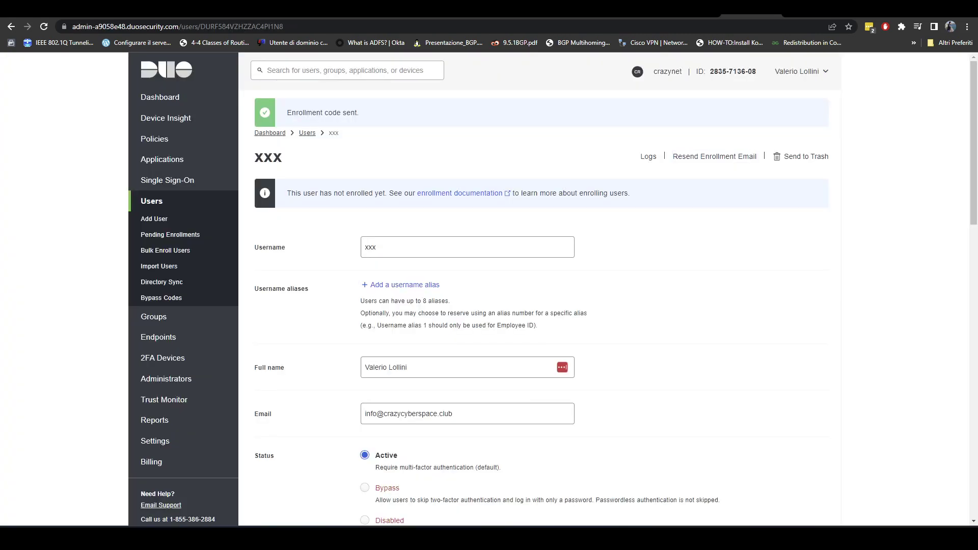
# - Bring the Windows 10 VM in VMware Workstation back to the front
pyautogui.hotkey('alt', 'Tab')
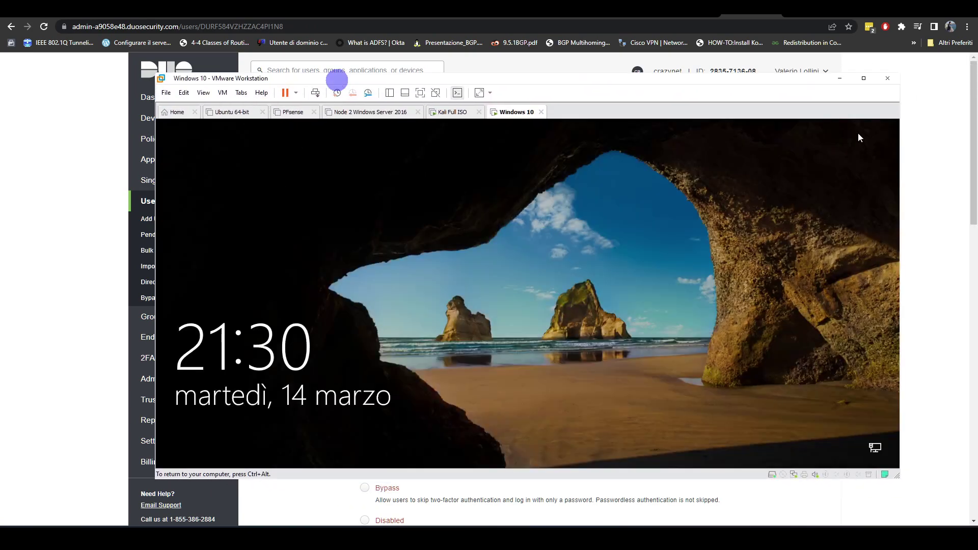
pyautogui.click(222, 92)
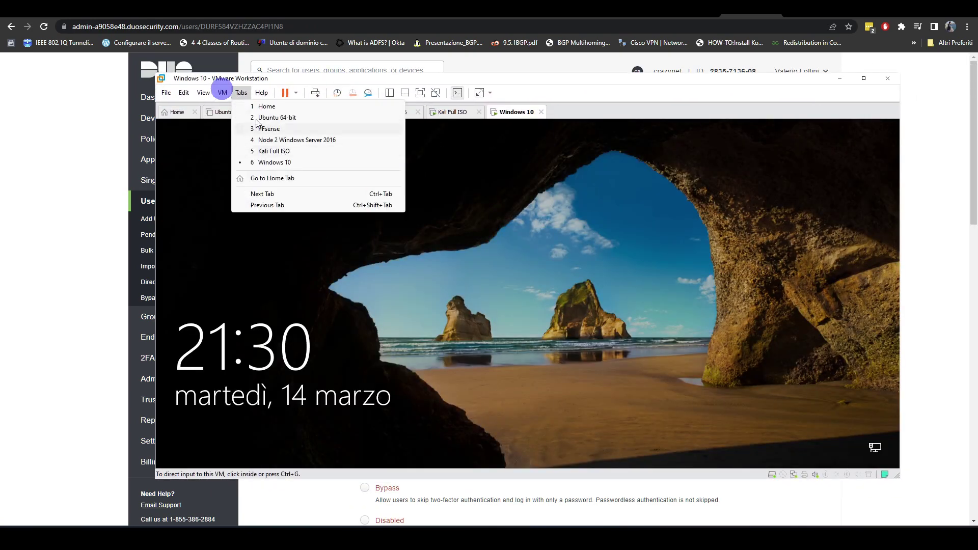
# - Sign in to the Windows 10 VM with its password and move the VMware window higher
pyautogui.click(263, 146)
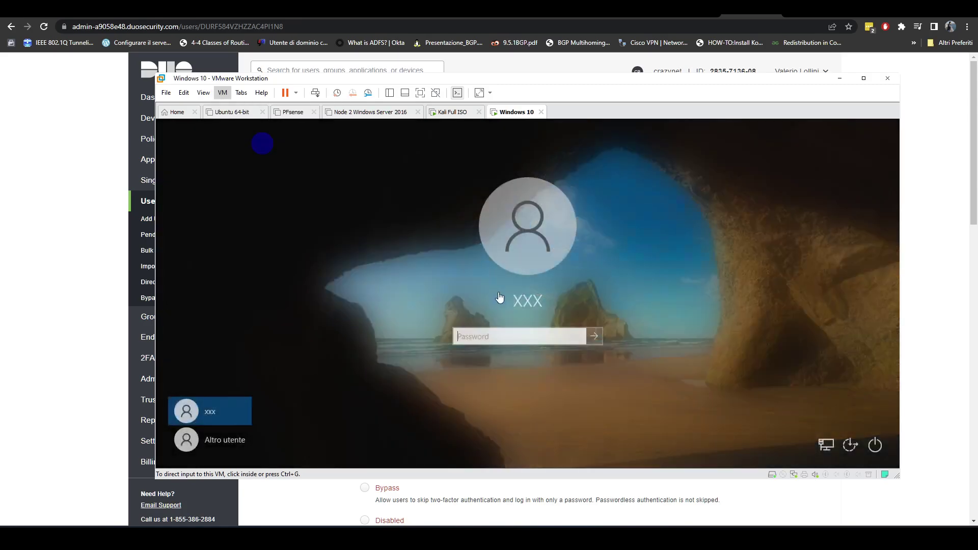
pyautogui.click(549, 335)
pyautogui.write('*********')
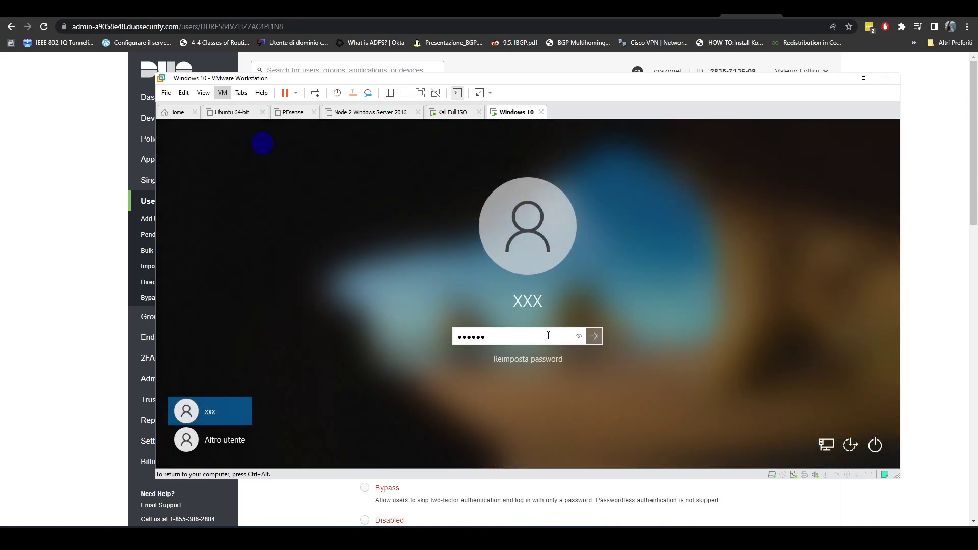
pyautogui.press('Return')
pyautogui.hotkey('ctrl', 'alt')
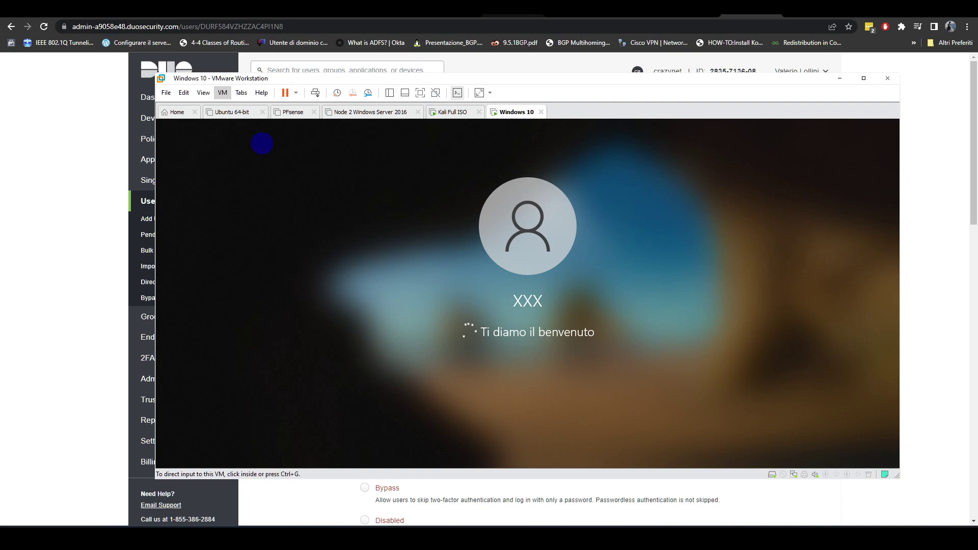
pyautogui.moveTo(555, 74); pyautogui.dragTo(563, 37)
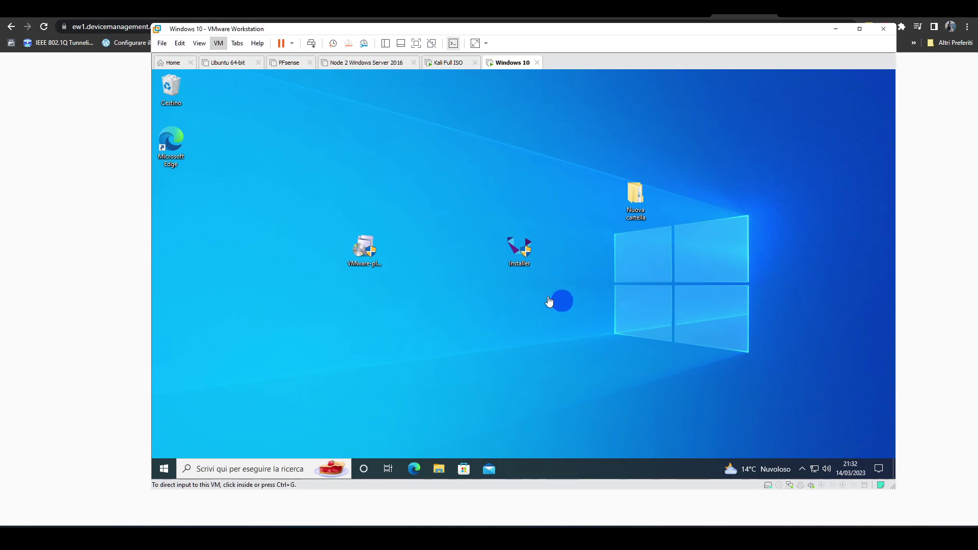
# - Launch Edge in the VM and search 'duo authentication for windows and rdp'
pyautogui.click(414, 469)
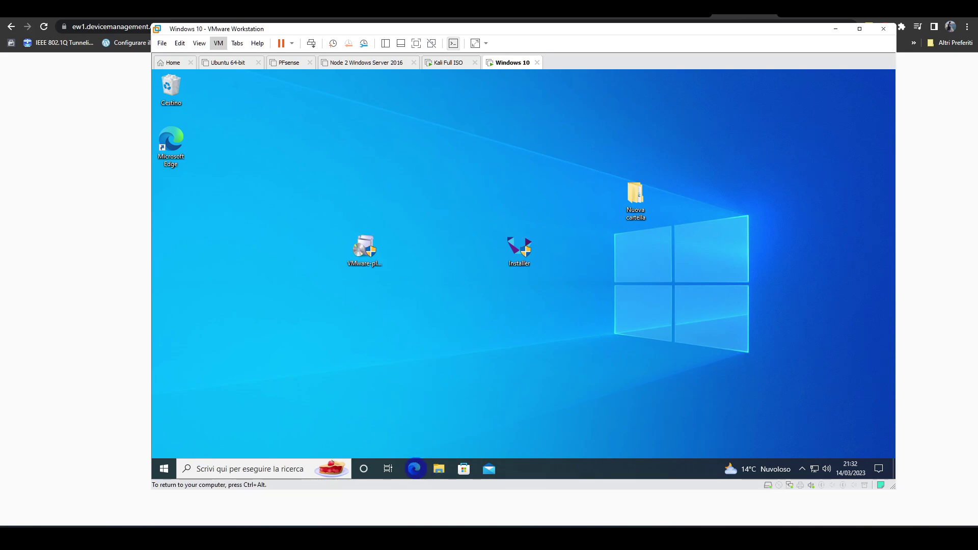
pyautogui.hotkey('ctrl', 'alt')
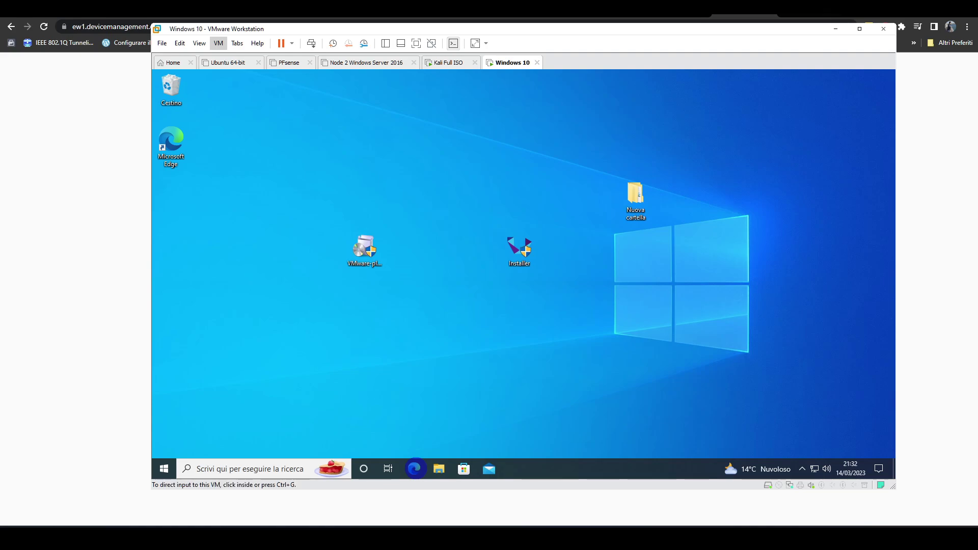
pyautogui.click(445, 442)
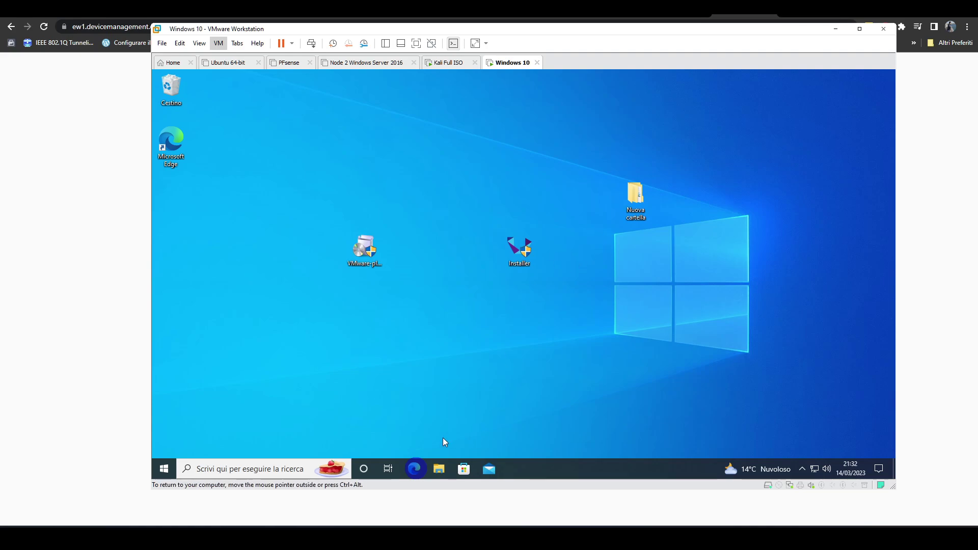
pyautogui.click(418, 470)
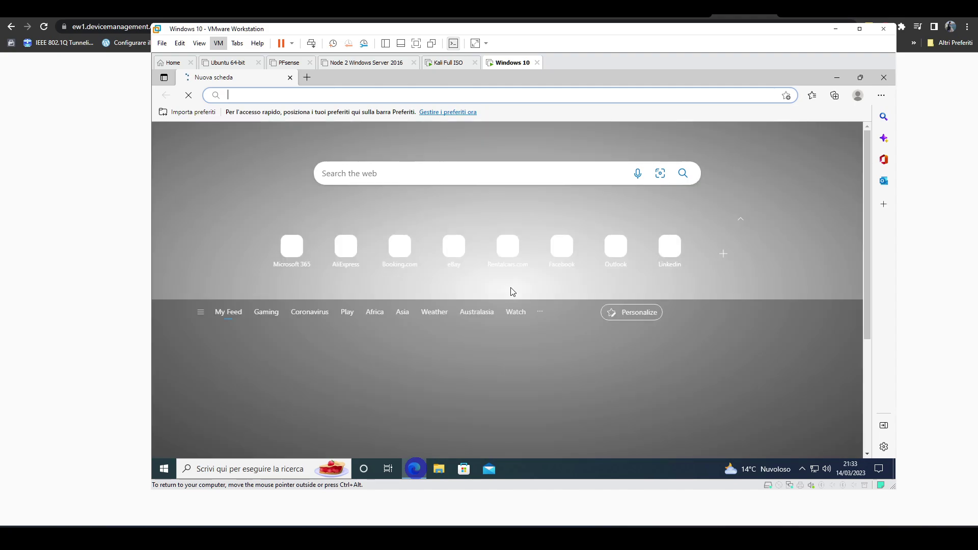
pyautogui.write('du')
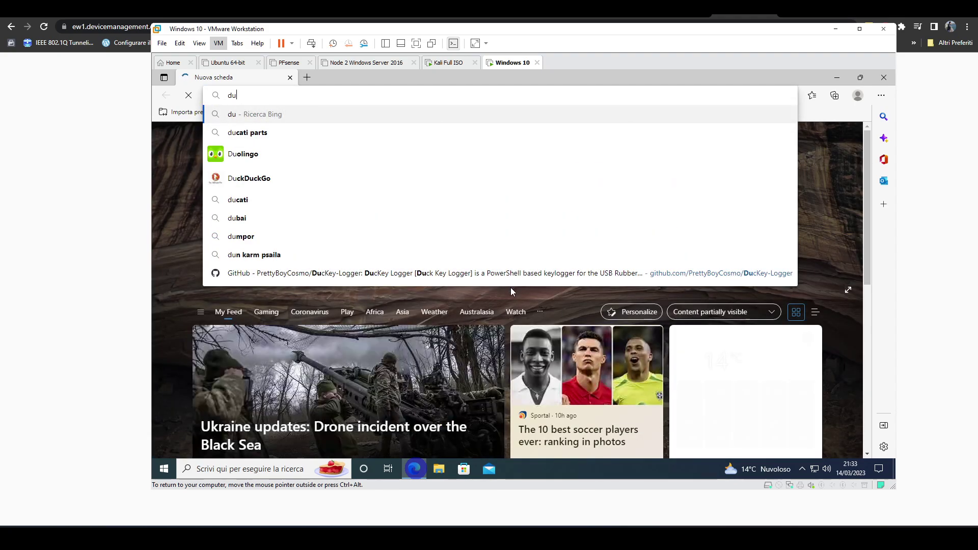
pyautogui.write('o a')
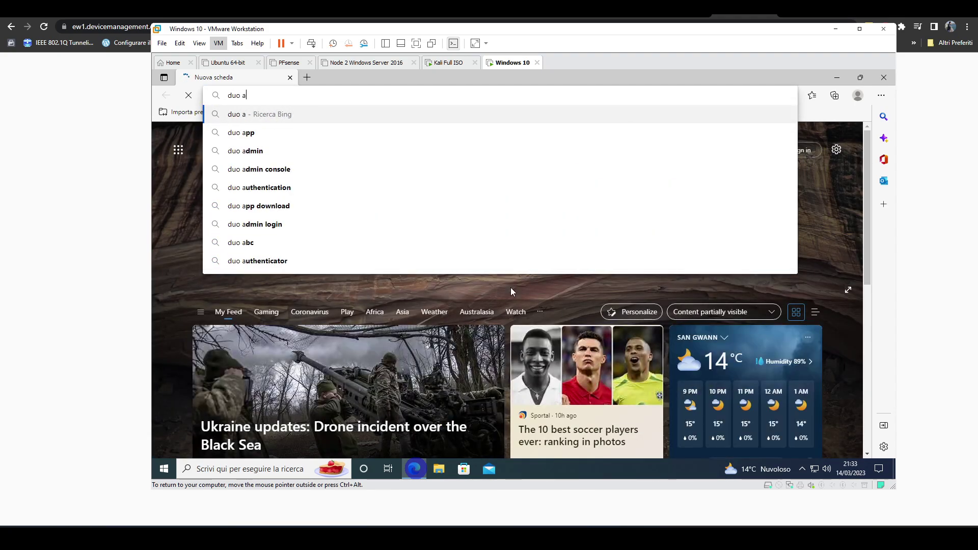
pyautogui.write('uthentication ')
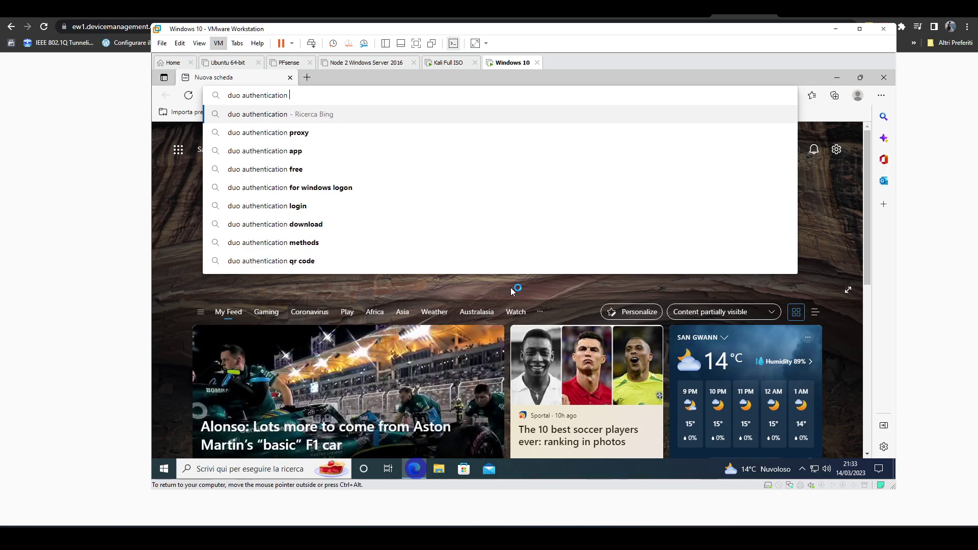
pyautogui.write('for wind')
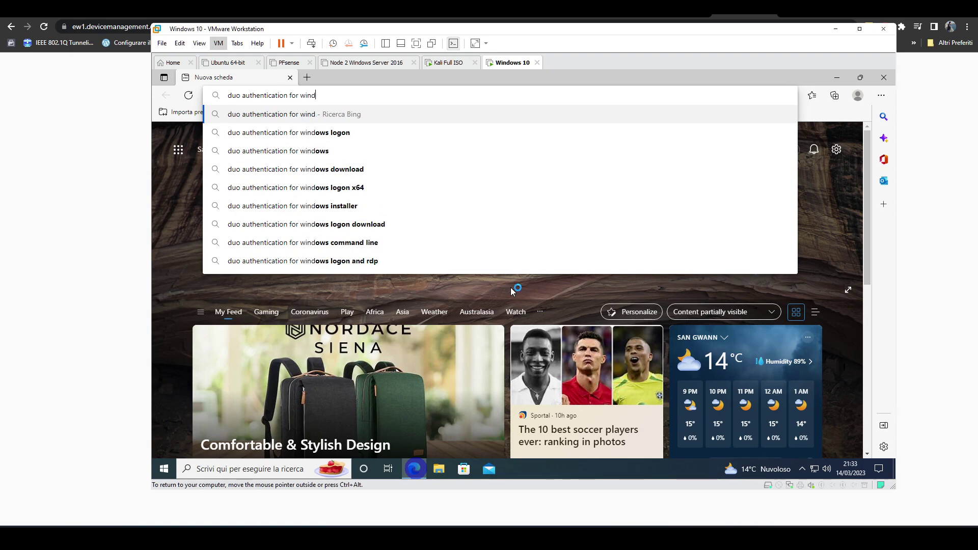
pyautogui.write('ows ')
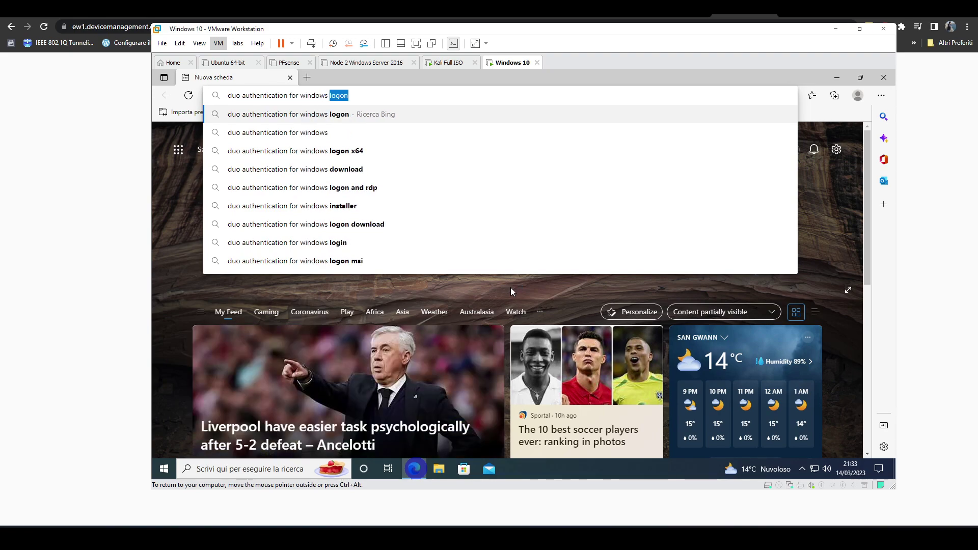
pyautogui.write('and')
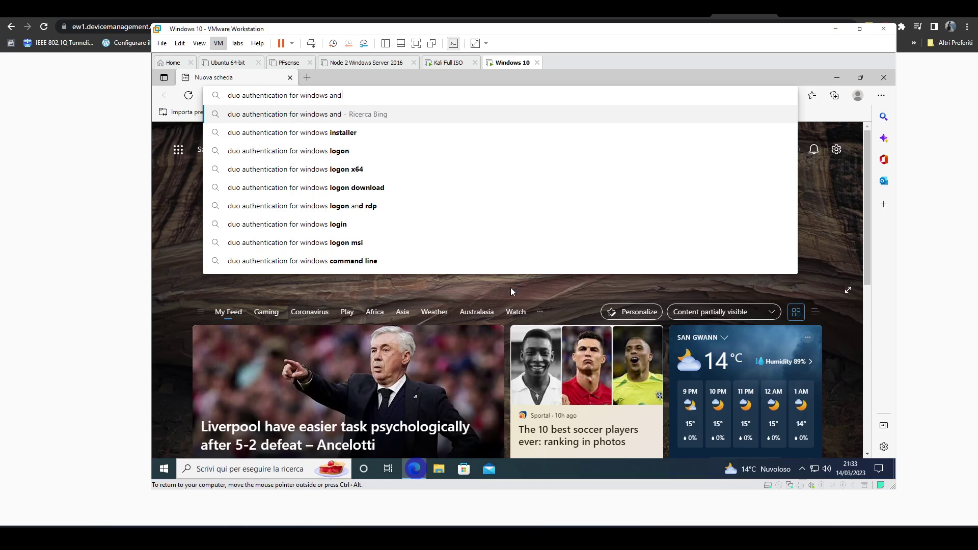
pyautogui.write(' rdp')
pyautogui.press('Return')
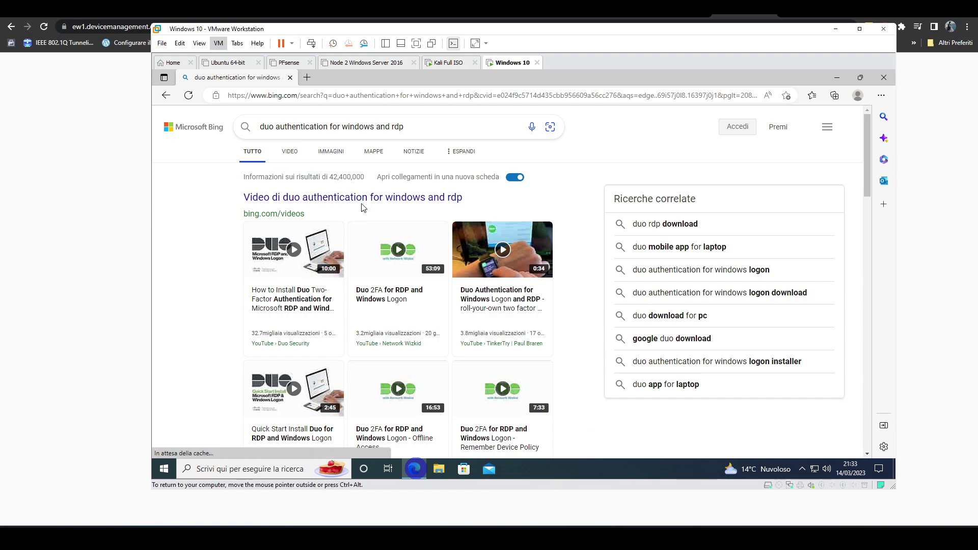
# - Open the Duo Windows Logon documentation, accept the cookie notice, and download the duo-win-login-4.2.1 installer
pyautogui.scroll(-5, 364, 207)
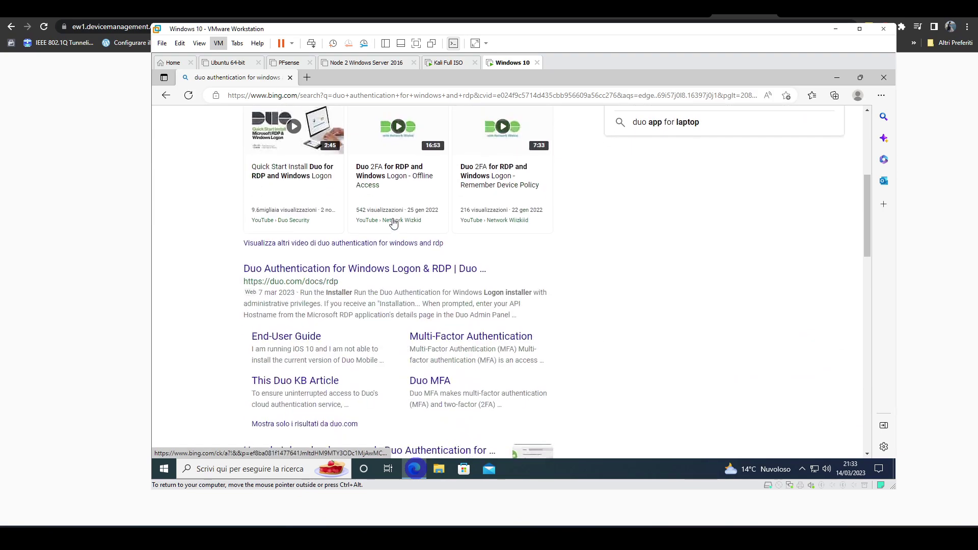
pyautogui.click(379, 267)
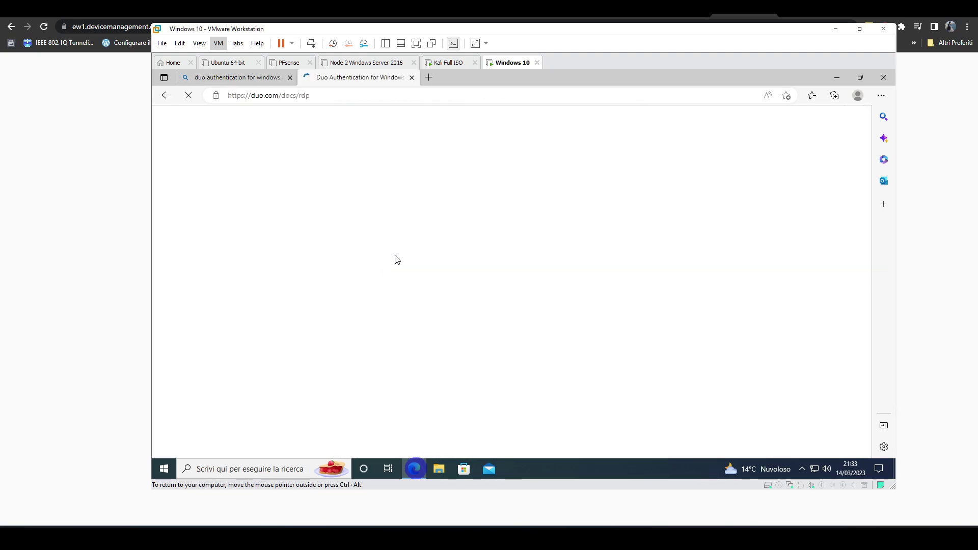
pyautogui.scroll(-10, 647, 234)
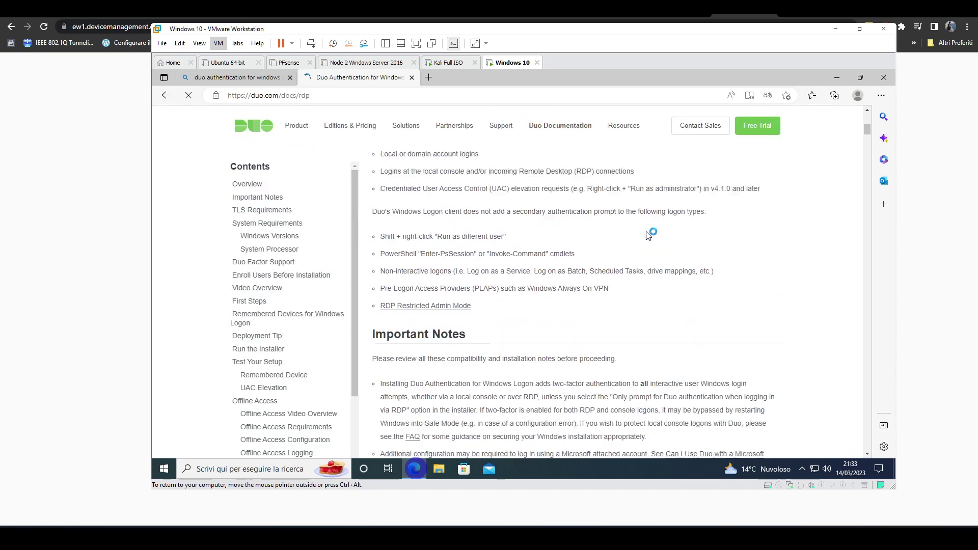
pyautogui.scroll(-2, 648, 234)
pyautogui.scroll(-2, 647, 233)
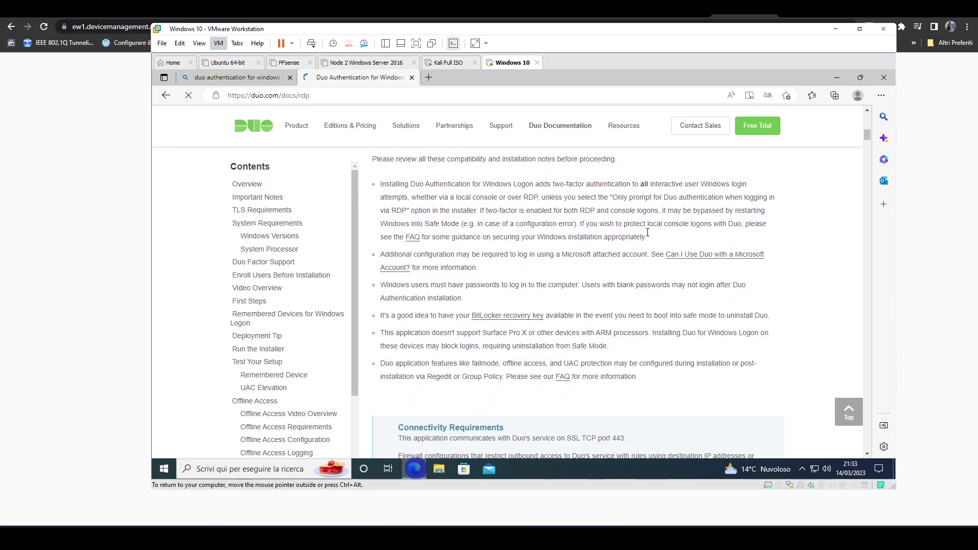
pyautogui.scroll(-2, 641, 234)
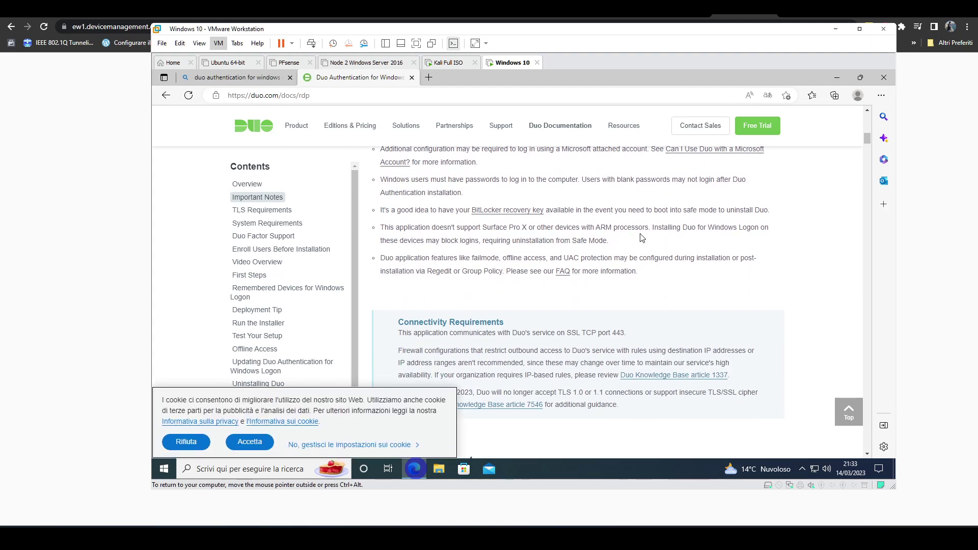
pyautogui.scroll(10, 640, 238)
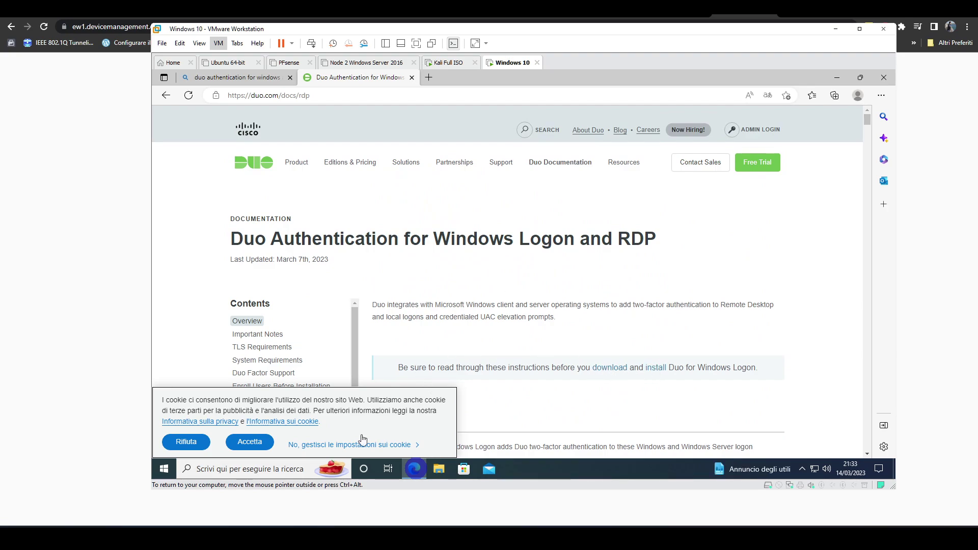
pyautogui.click(262, 446)
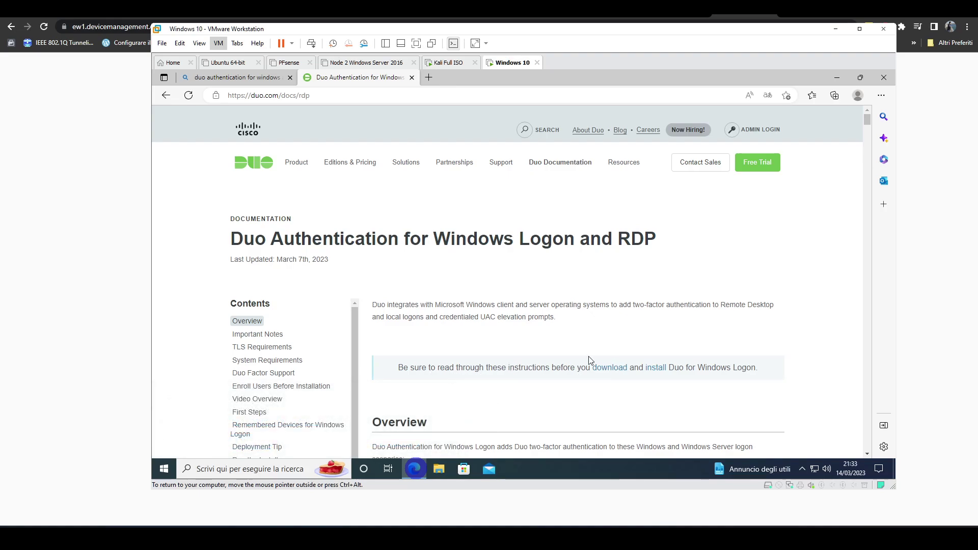
pyautogui.click(610, 373)
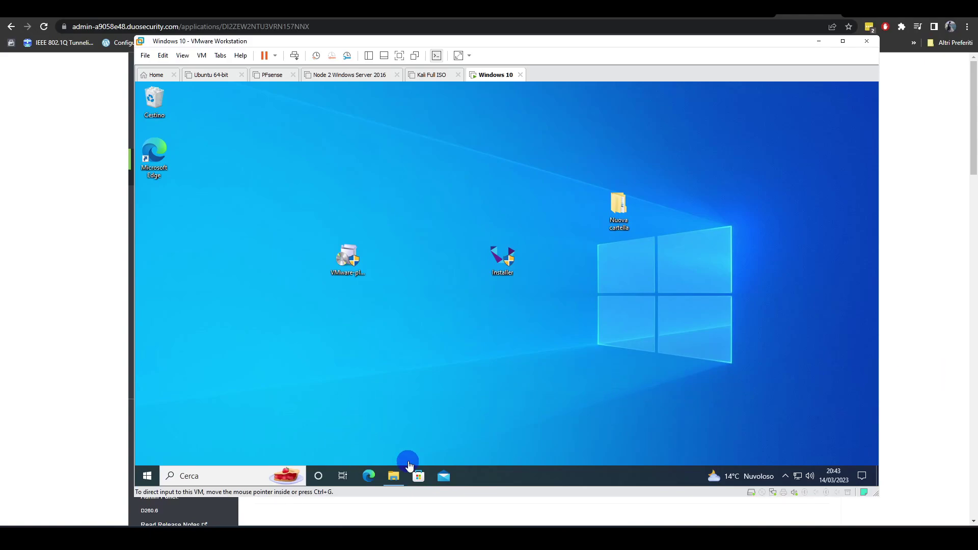
# - Launch duo-win-login-4.2.1 from the Download folder and allow it through UAC
pyautogui.moveTo(394, 475)
pyautogui.click(407, 428)
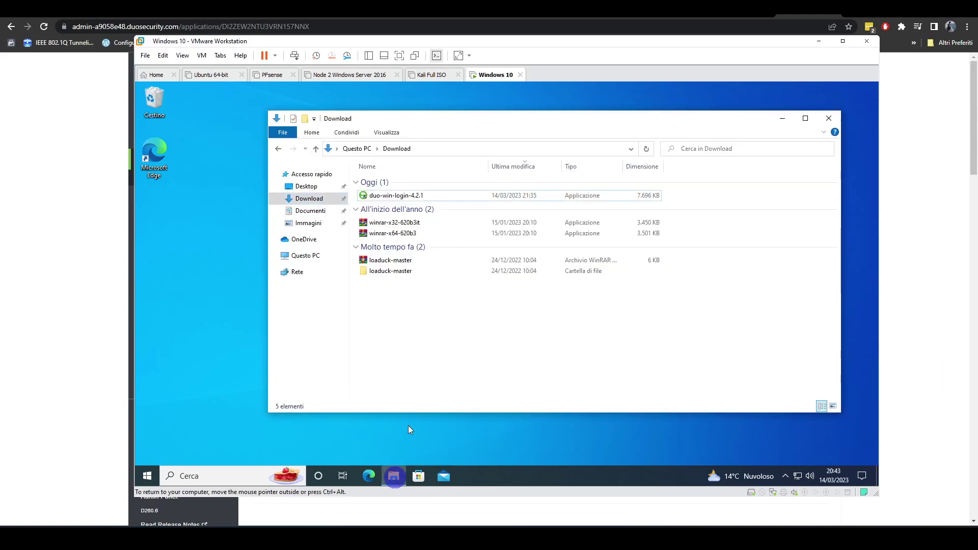
pyautogui.doubleClick(397, 197)
pyautogui.click(463, 351)
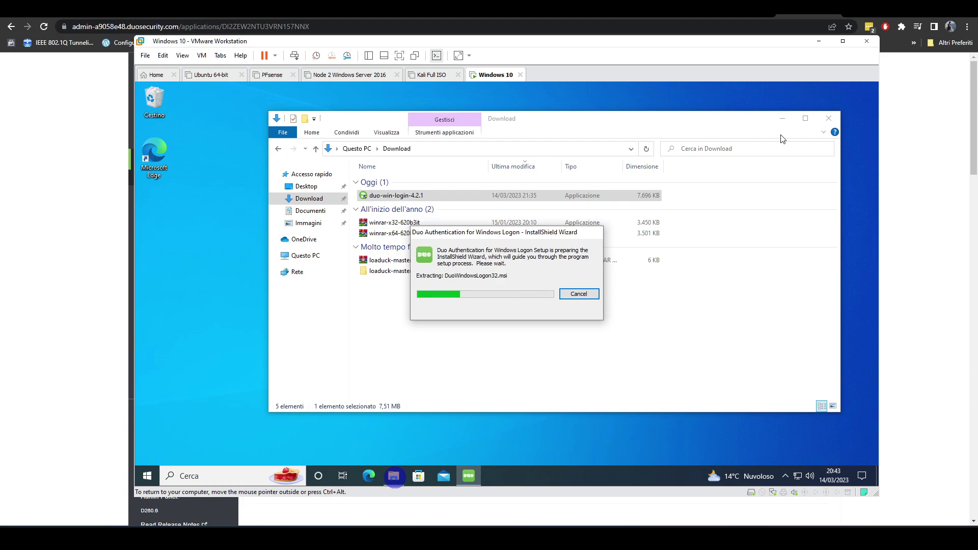
pyautogui.click(829, 118)
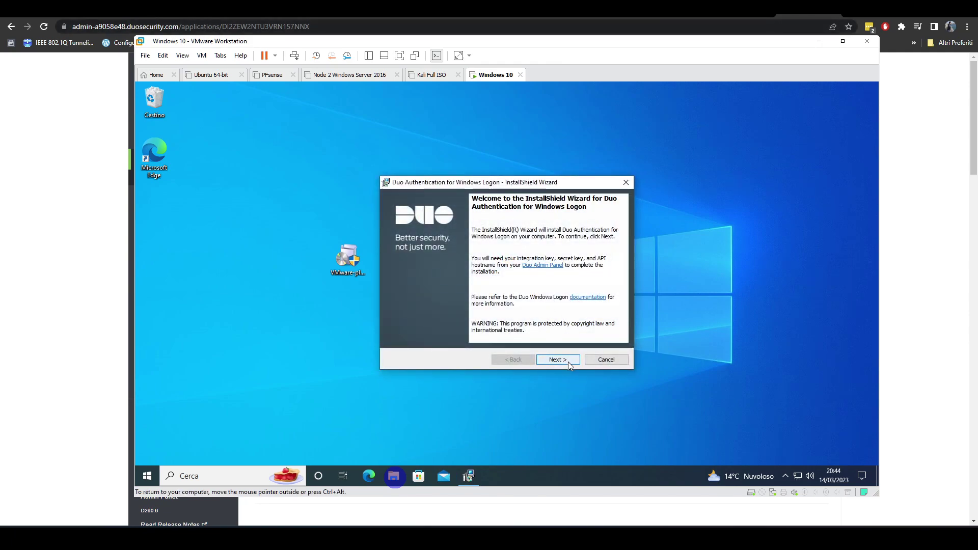
# - Get past the welcome page and paste the API hostname into the API Hostname field
pyautogui.click(568, 361)
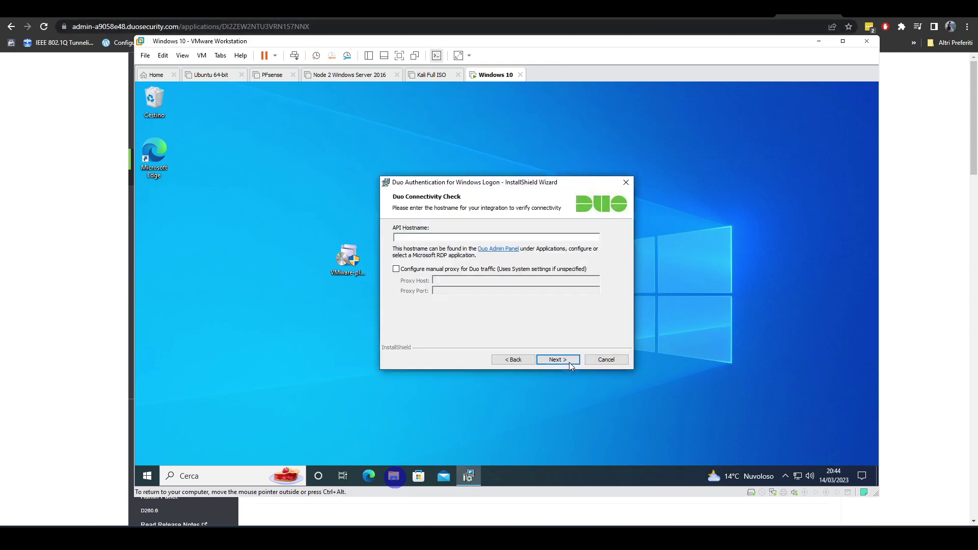
pyautogui.click(428, 236)
pyautogui.hotkey('ctrl', 'alt')
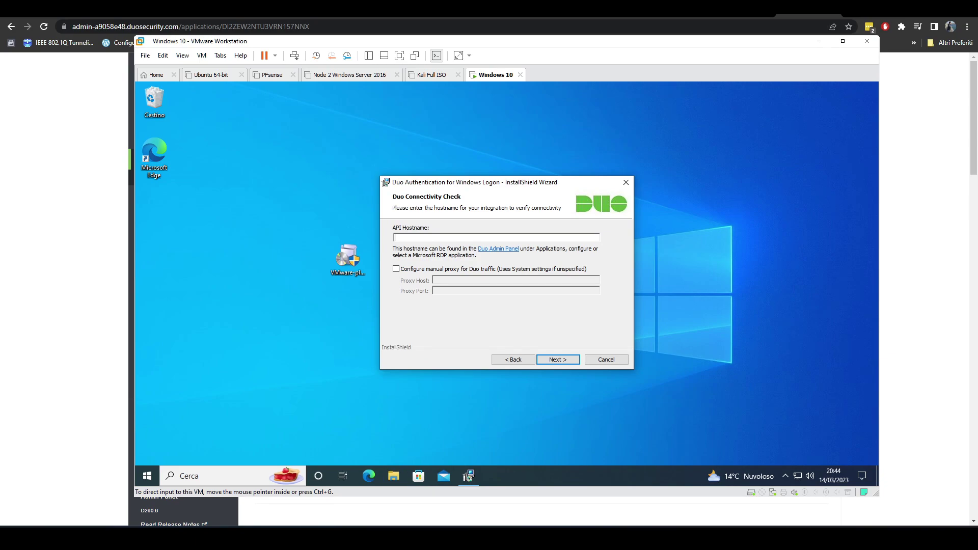
pyautogui.click(488, 235)
pyautogui.write('api-a9058e48.duosecurity.com')
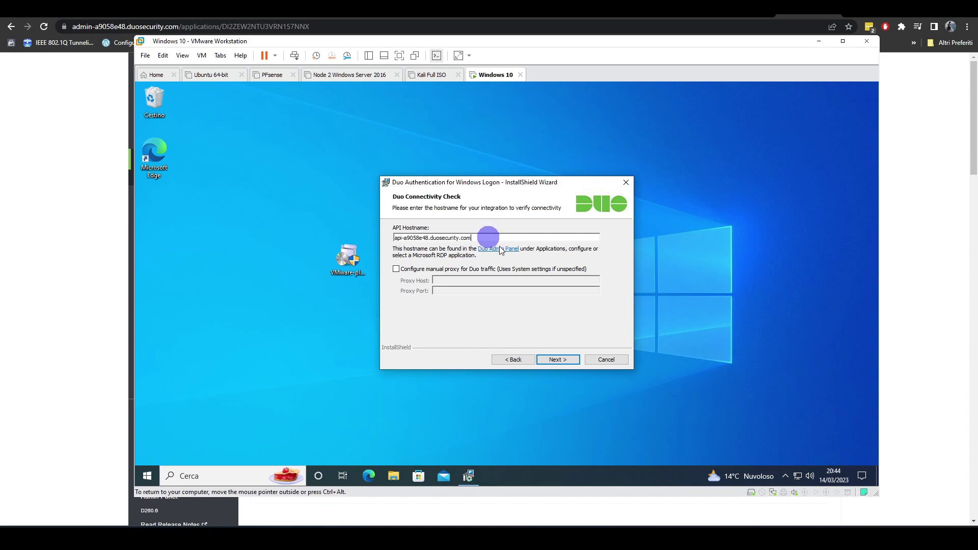
pyautogui.click(567, 360)
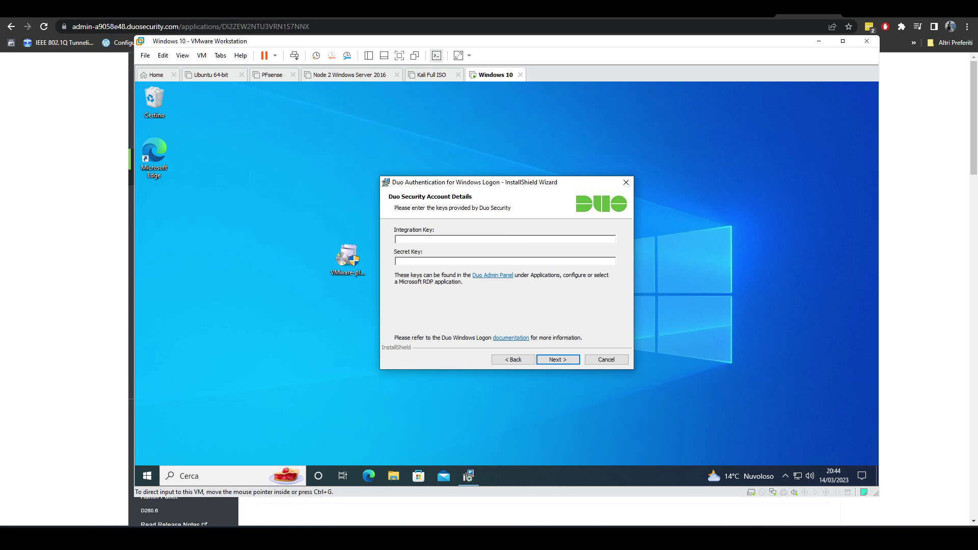
# - Paste the Integration Key and Secret Key into the installer and continue
pyautogui.click(438, 238)
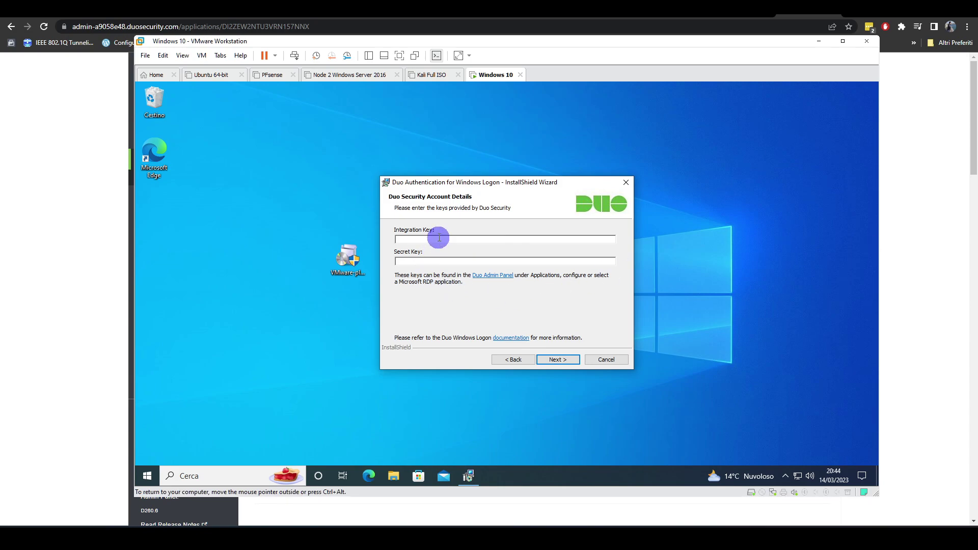
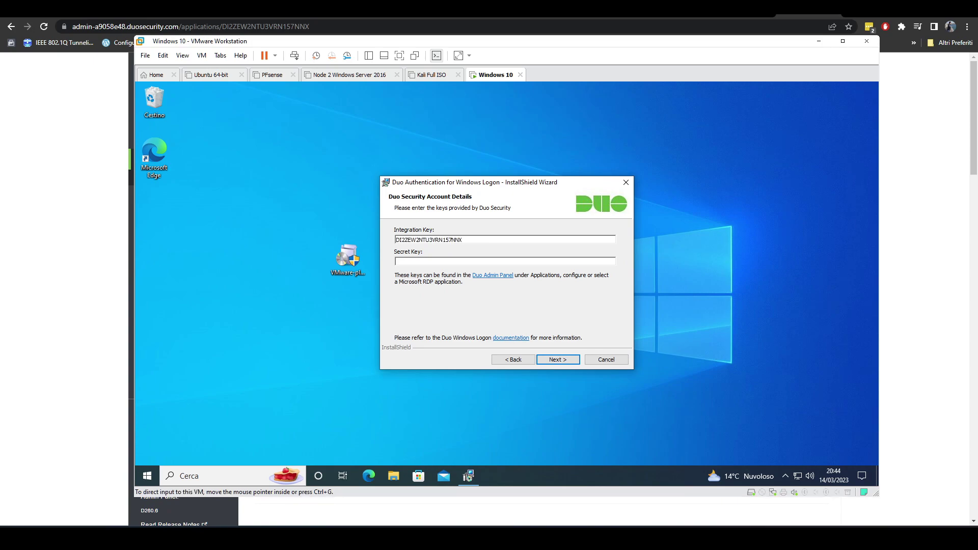
pyautogui.click(511, 262)
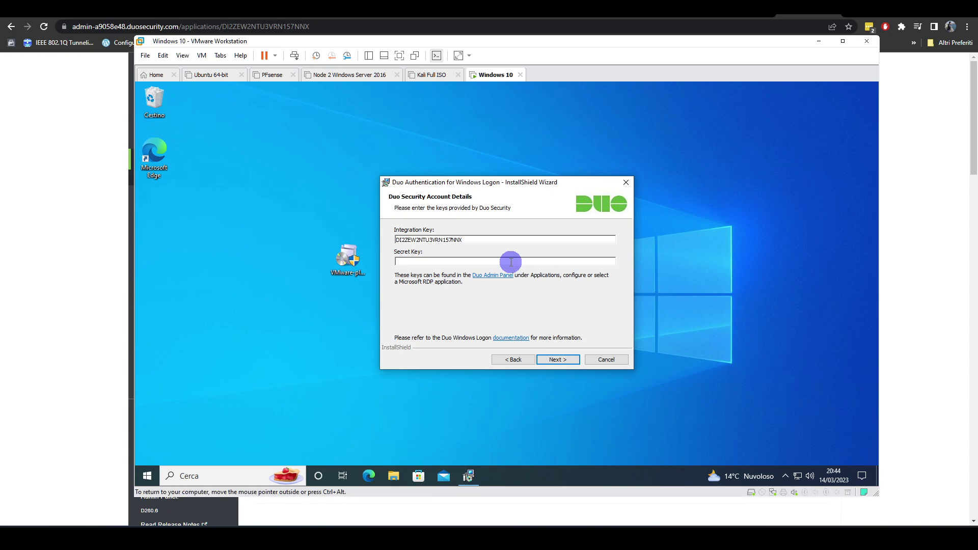
pyautogui.hotkey('ctrl', 'v')
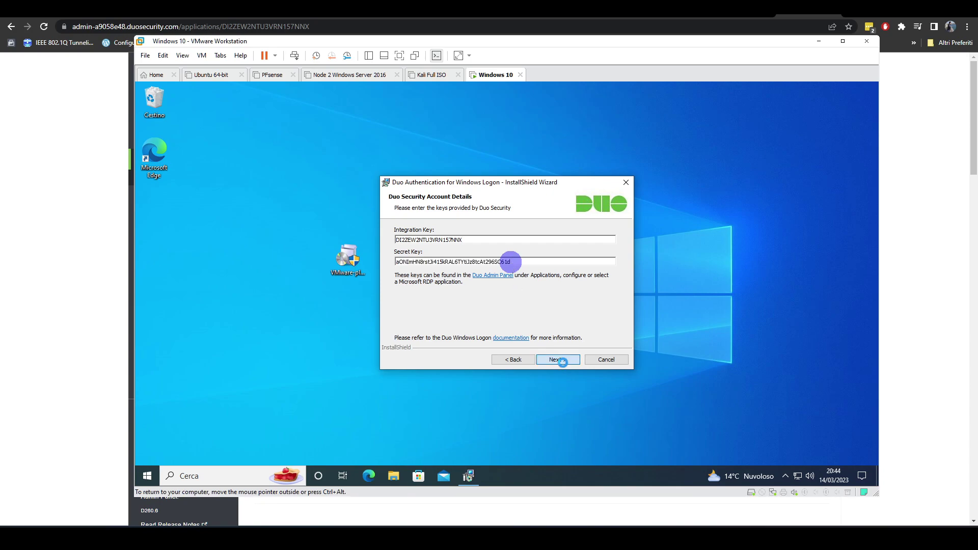
pyautogui.click(558, 360)
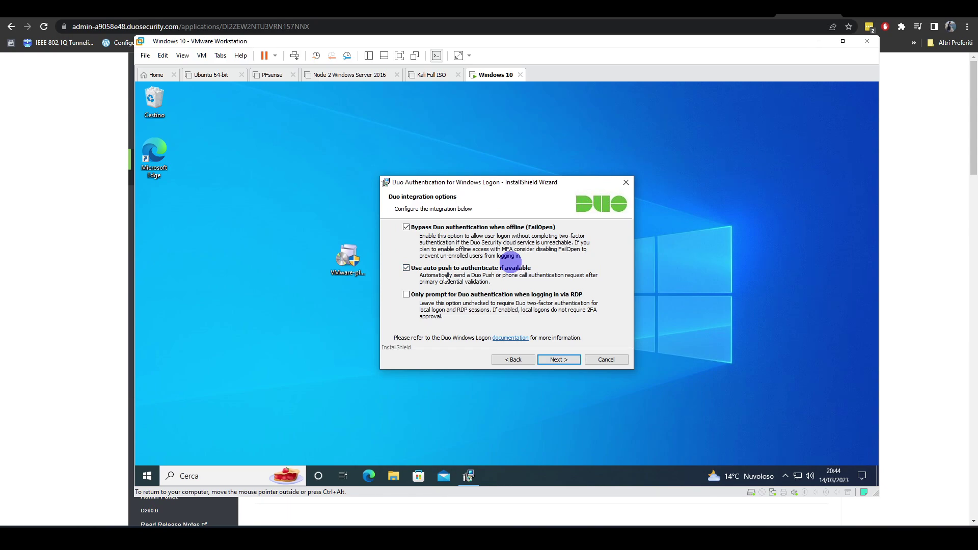
# - Keep default options with smart card and UAC protection off, install, and finish the wizard
pyautogui.click(568, 360)
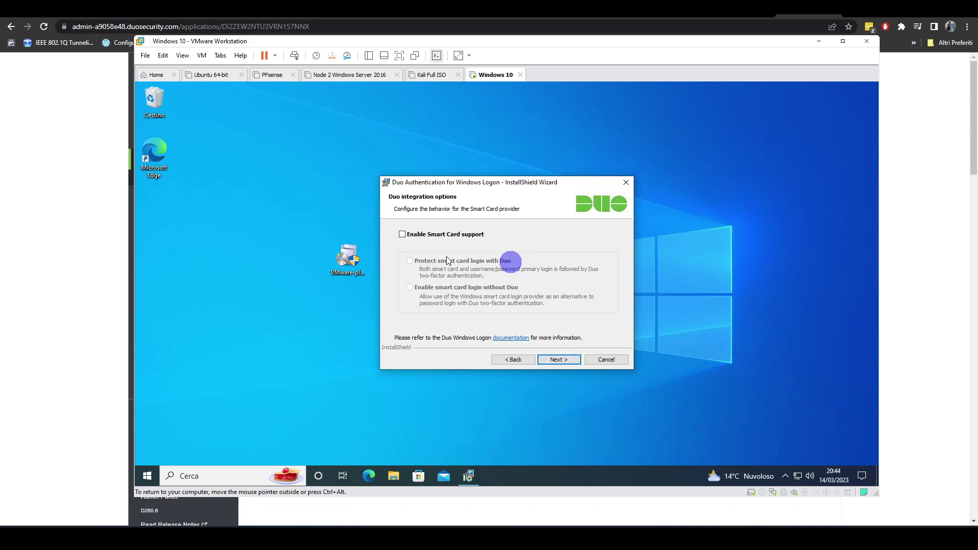
pyautogui.click(558, 360)
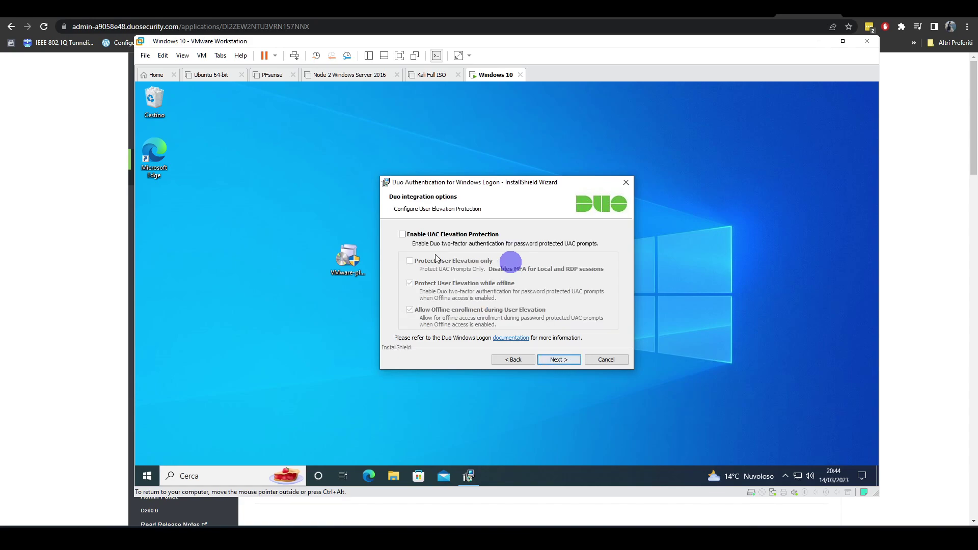
pyautogui.click(558, 360)
pyautogui.click(557, 359)
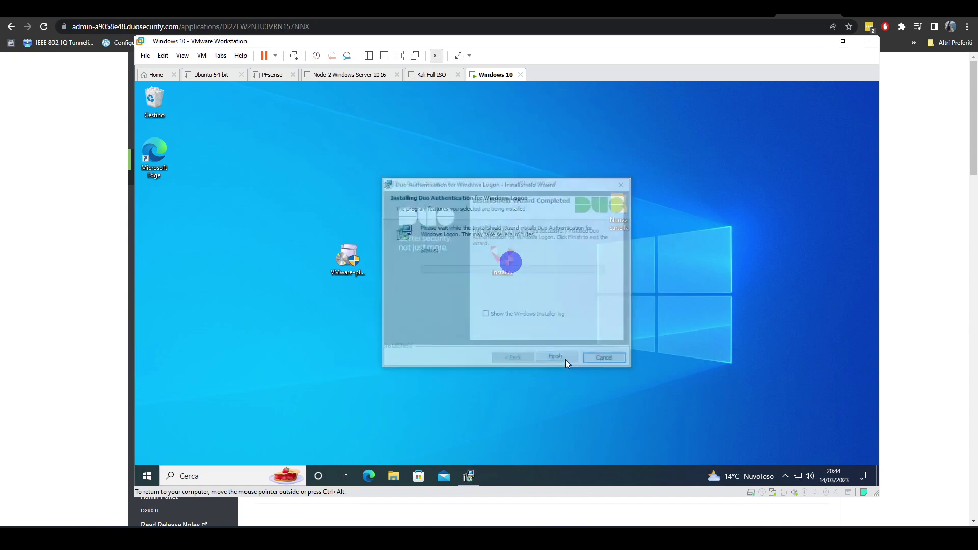
pyautogui.click(566, 361)
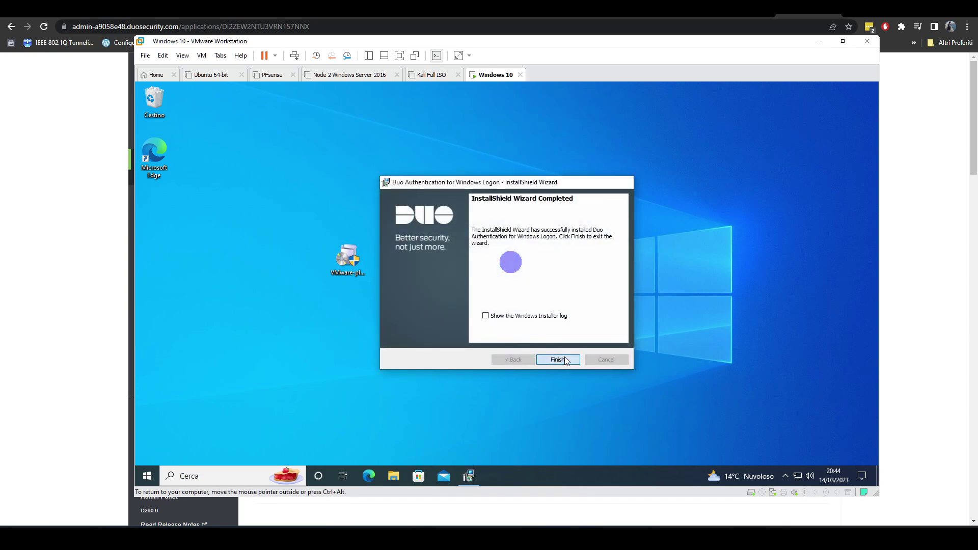
# - Sign out of the Windows 10 VM via the Start button's Chiudi o disconnetti > Esci
pyautogui.hotkey('ctrl', 'alt')
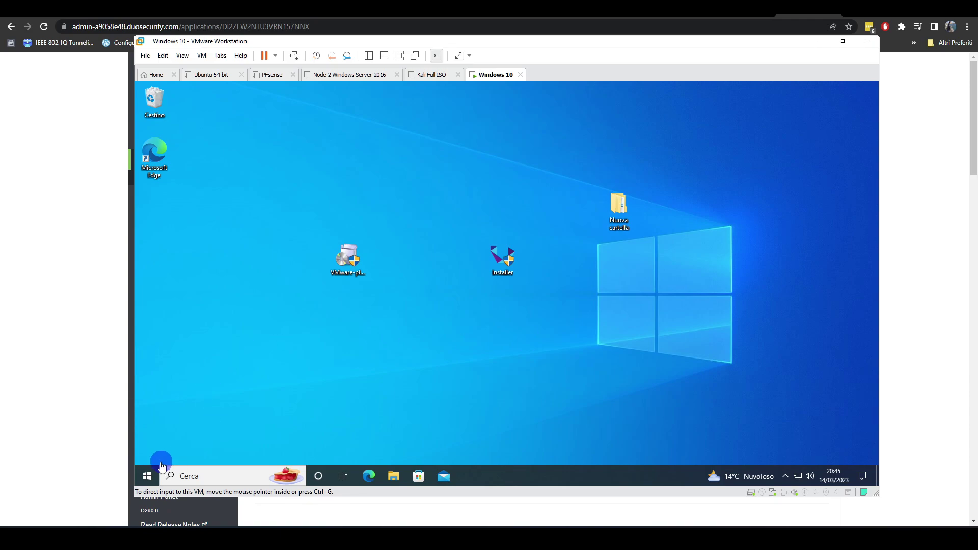
pyautogui.click(150, 476)
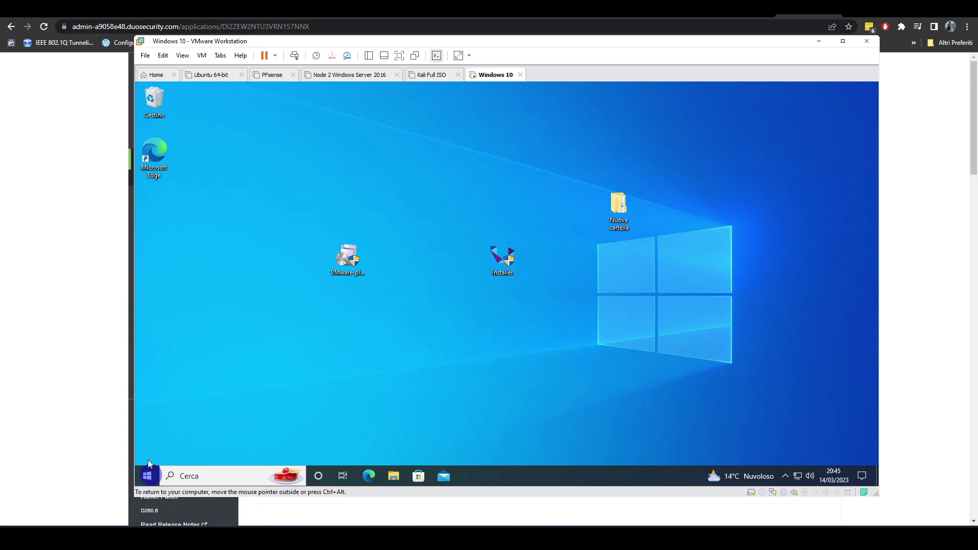
pyautogui.click(147, 475)
pyautogui.click(148, 453)
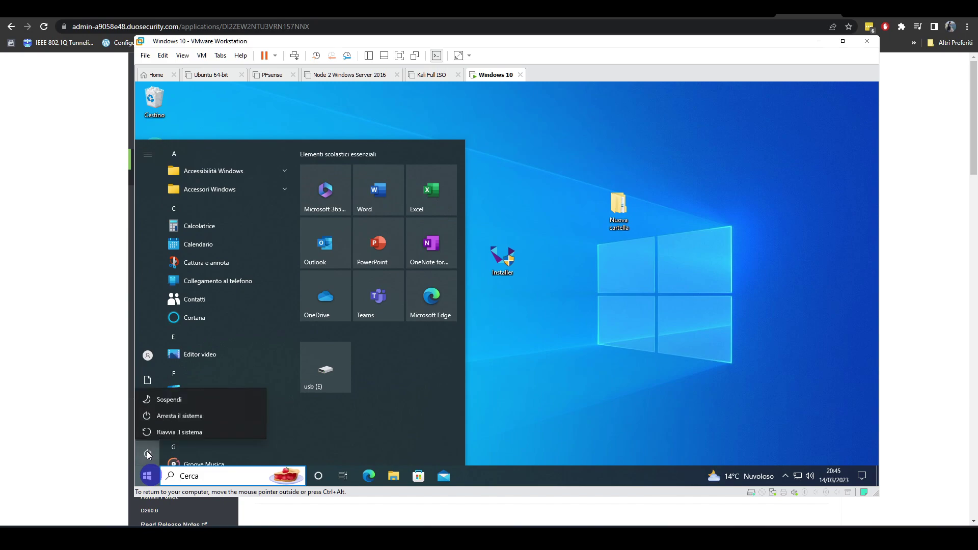
pyautogui.press('Escape')
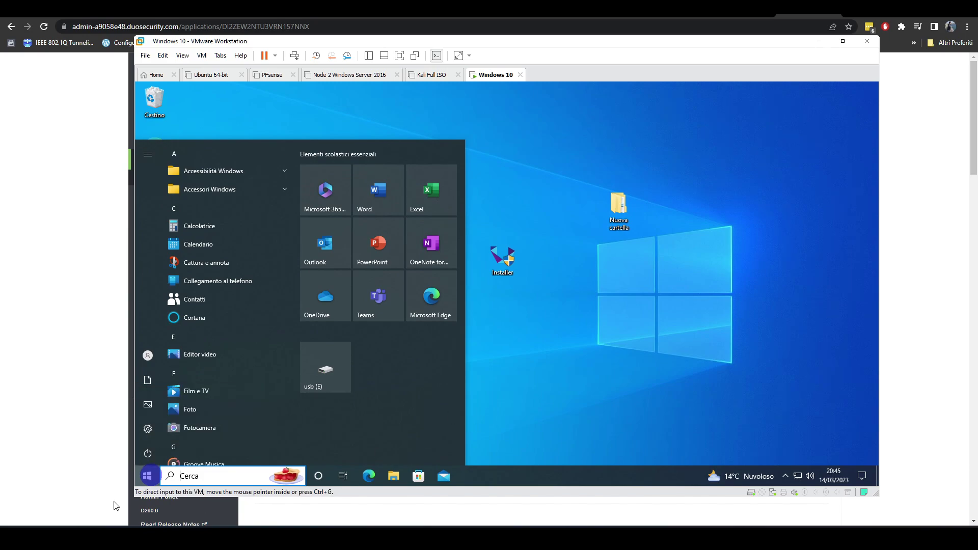
pyautogui.rightClick(147, 475)
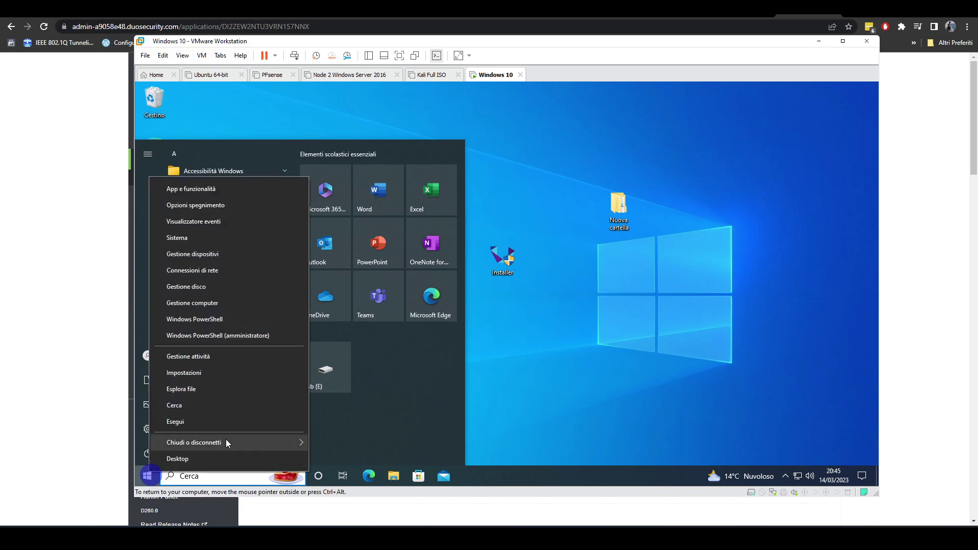
pyautogui.moveTo(225, 440)
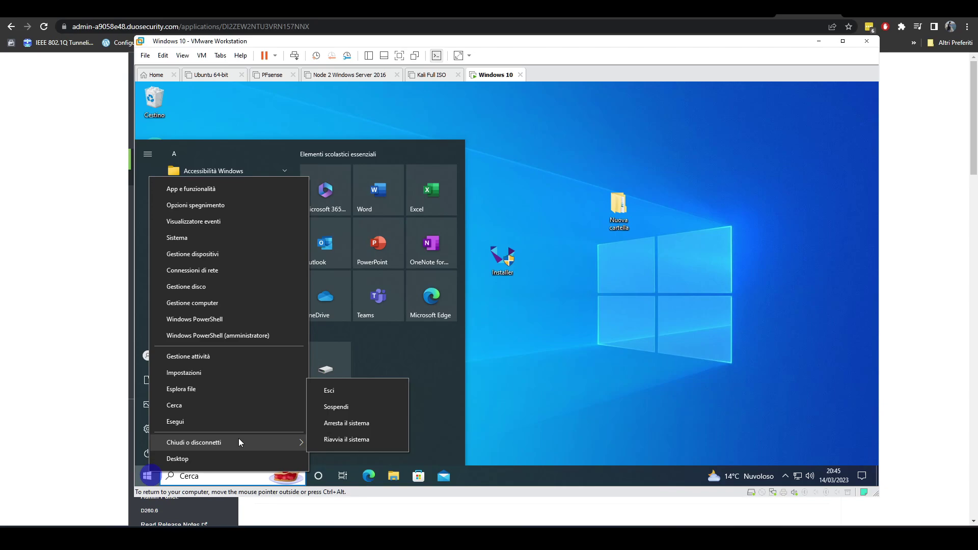
pyautogui.click(341, 393)
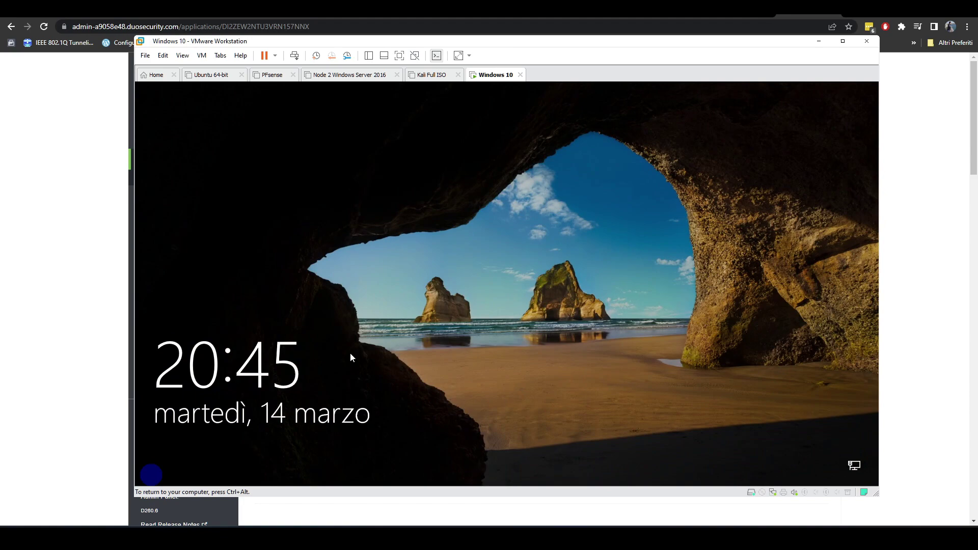
# - Dismiss the lock screen and submit the Windows account password, triggering the Duo Security push
pyautogui.click(350, 353)
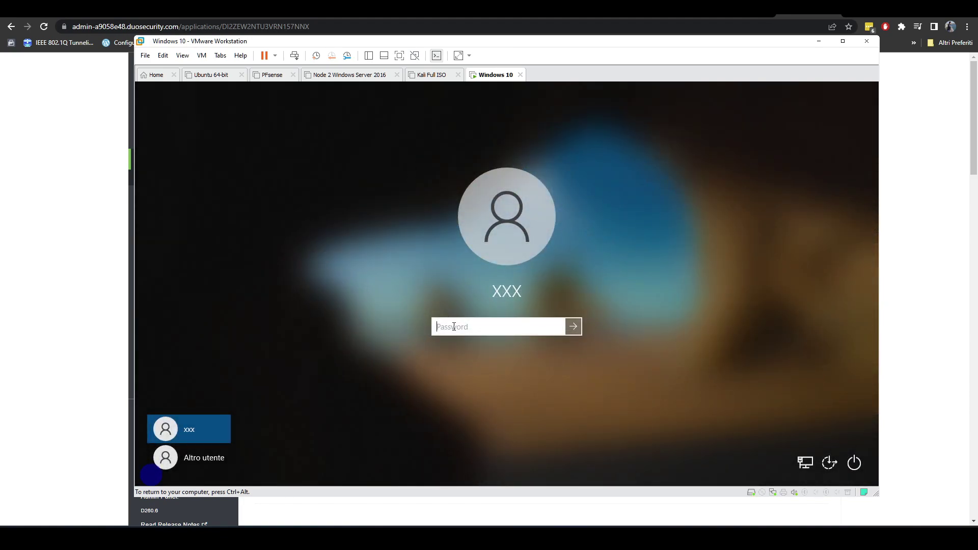
pyautogui.write('•••••••••••••')
pyautogui.press('Return')
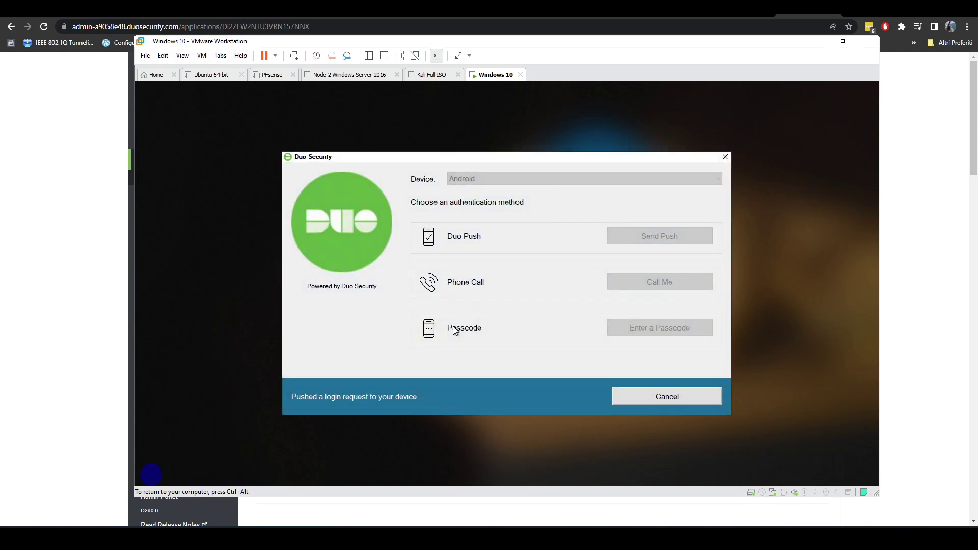